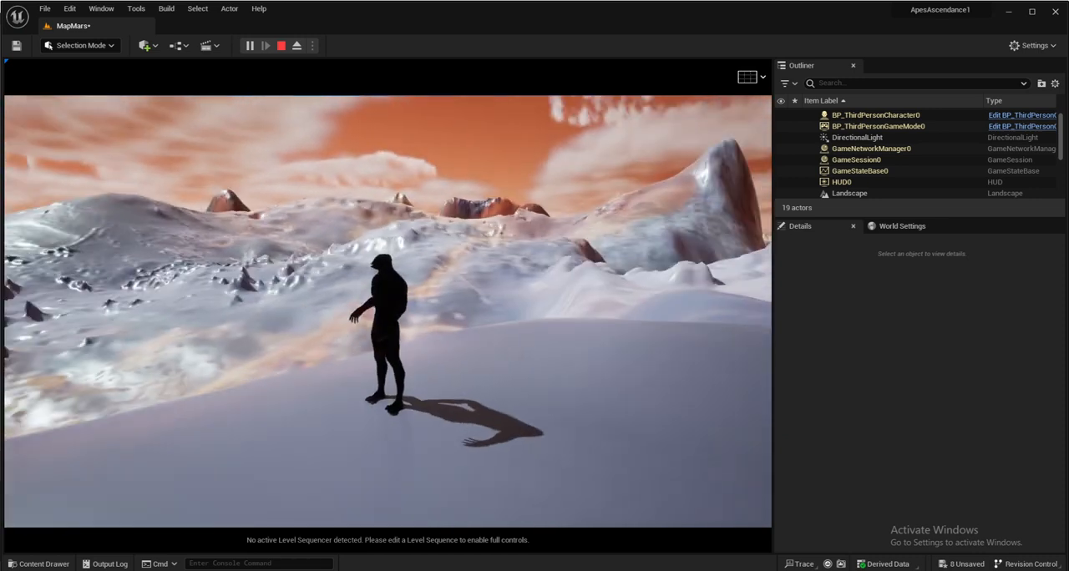
- Walk the character across the Mars level, stop the play session and examine the landscape's relief from several viewpoints
{"action": "key", "text": "w"}
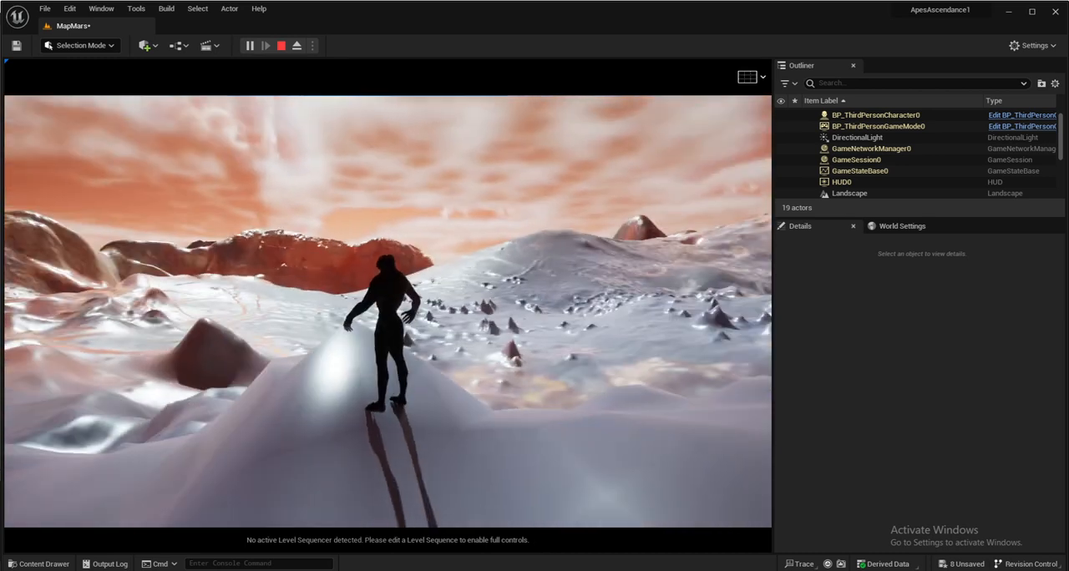
{"action": "key", "text": "Escape"}
{"action": "right_click_drag", "start_coordinate": [589, 400], "coordinate": [645, 439]}
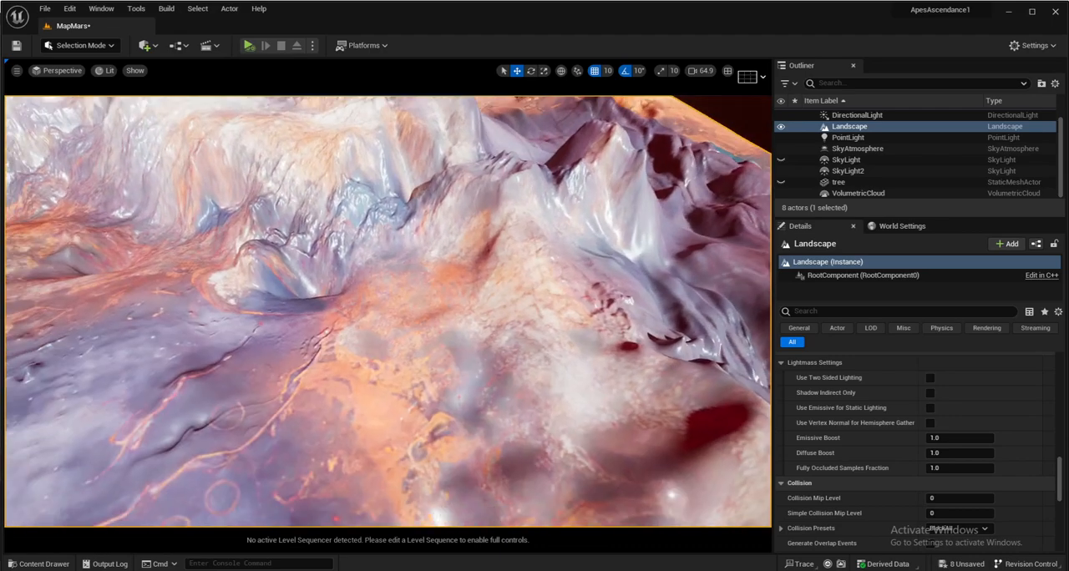
{"action": "right_click_drag", "start_coordinate": [513, 410], "coordinate": [513, 437]}
{"action": "scroll", "coordinate": [513, 436], "scroll_direction": "down", "scroll_amount": 8}
{"action": "right_click_drag", "start_coordinate": [505, 325], "coordinate": [242, 313]}
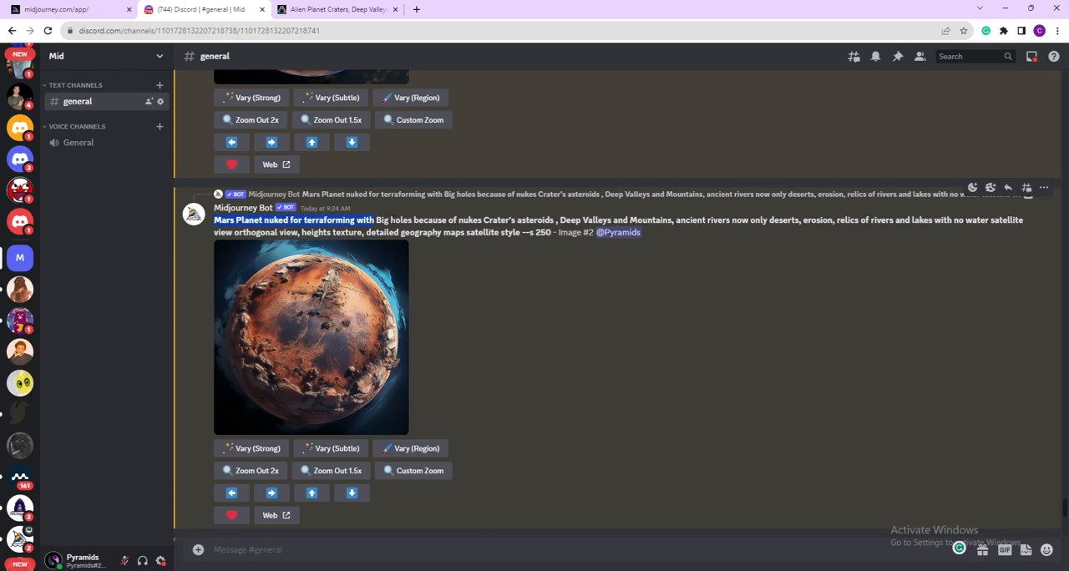
{"action": "left_click_drag", "start_coordinate": [392, 221], "coordinate": [550, 236]}
{"action": "left_click", "coordinate": [537, 250]}
- Switch to Discord to view the Midjourney Mars planet image enlarged, and open the Compassprompt page on alien planet craters
{"action": "left_click", "coordinate": [314, 292]}
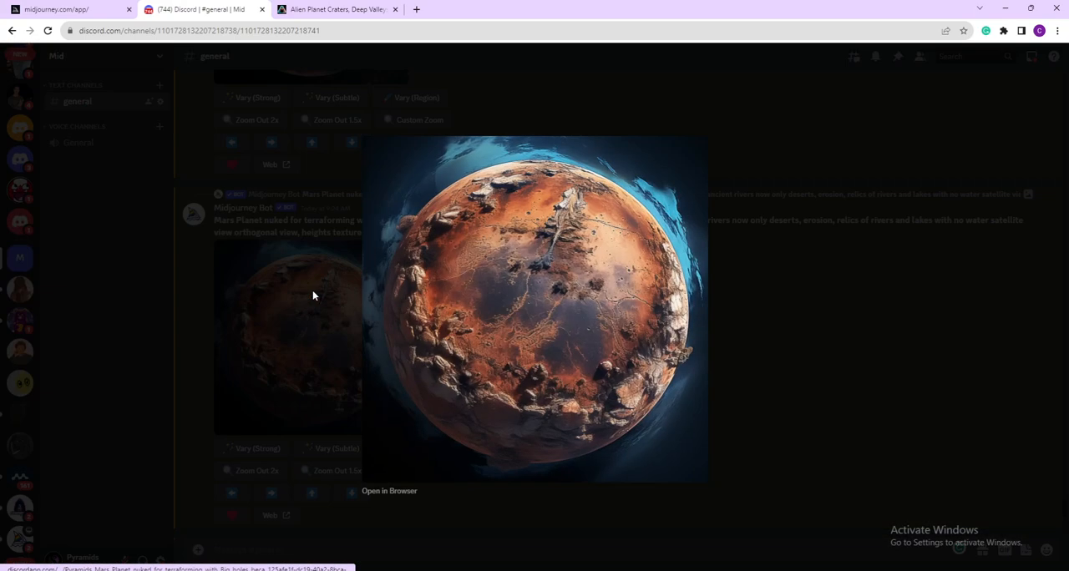
{"action": "left_click", "coordinate": [790, 337]}
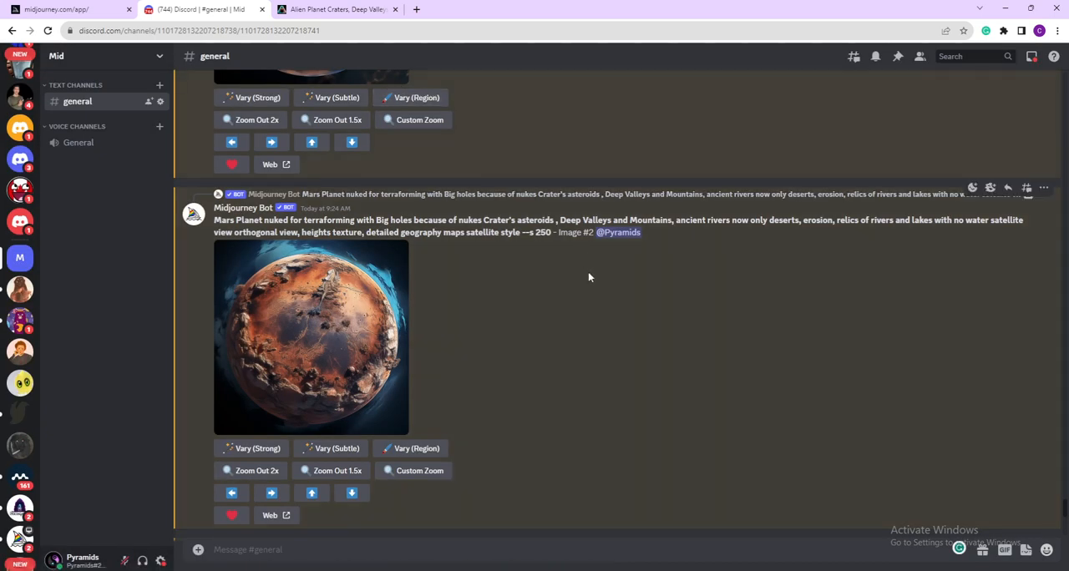
{"action": "left_click", "coordinate": [329, 12]}
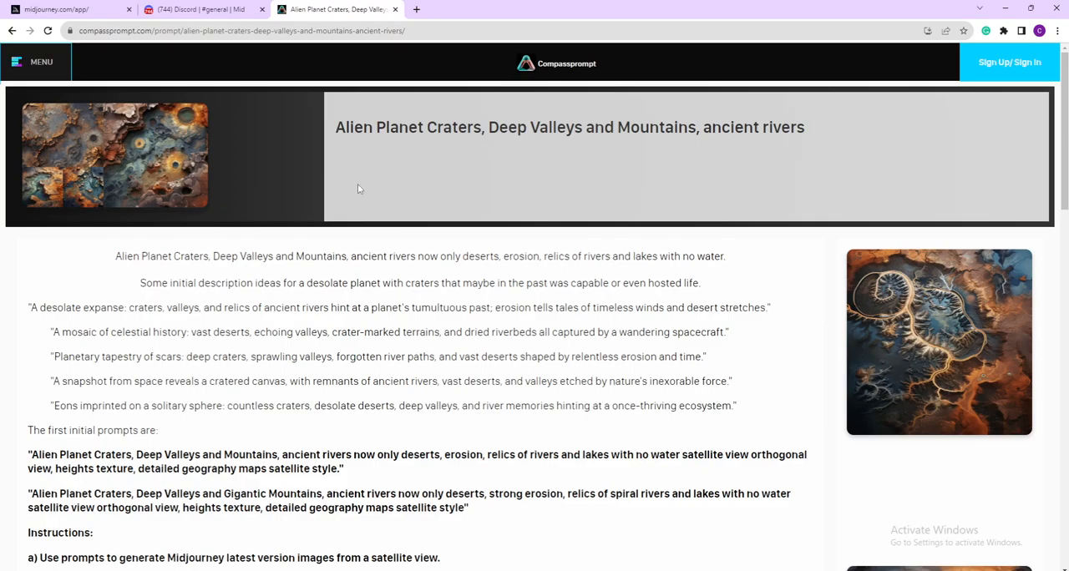
{"action": "left_click", "coordinate": [117, 31]}
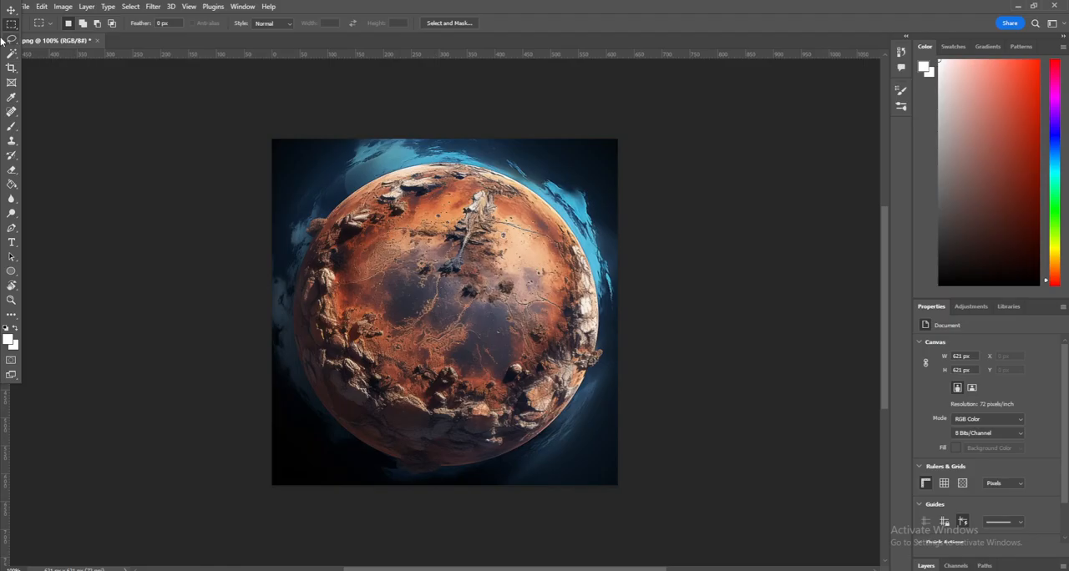
- Switch to Photoshop and select the planet's disc, just inside its edge, with the Elliptical Marquee tool
{"action": "right_click", "coordinate": [10, 26]}
{"action": "left_click", "coordinate": [71, 35]}
{"action": "left_click_drag", "start_coordinate": [308, 174], "coordinate": [584, 458]}
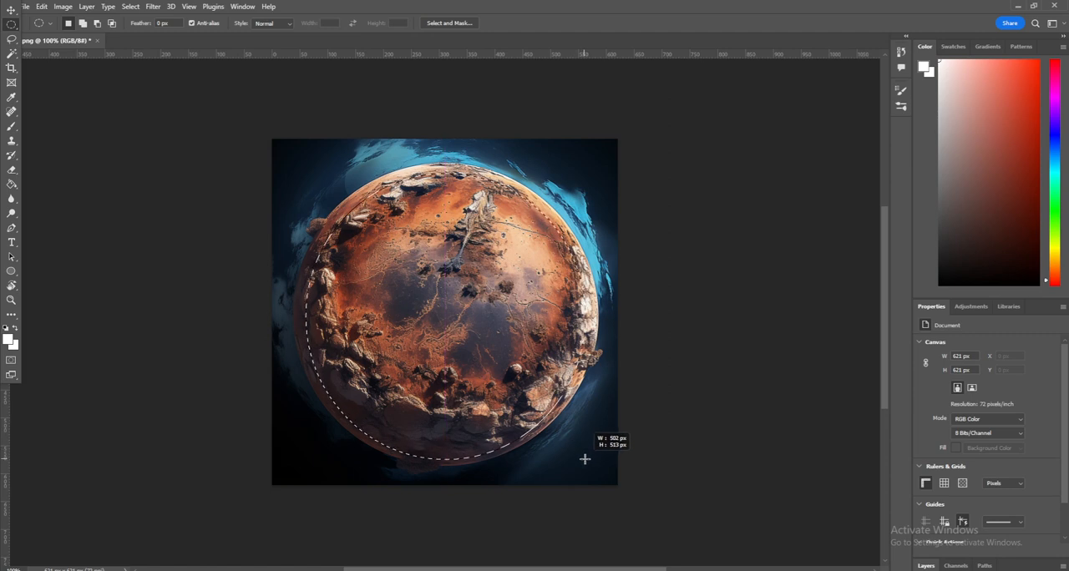
- Invert the selection and fill the area around the planet with Content-Aware contents at 100% opacity in Normal mode
{"action": "right_click", "coordinate": [557, 420]}
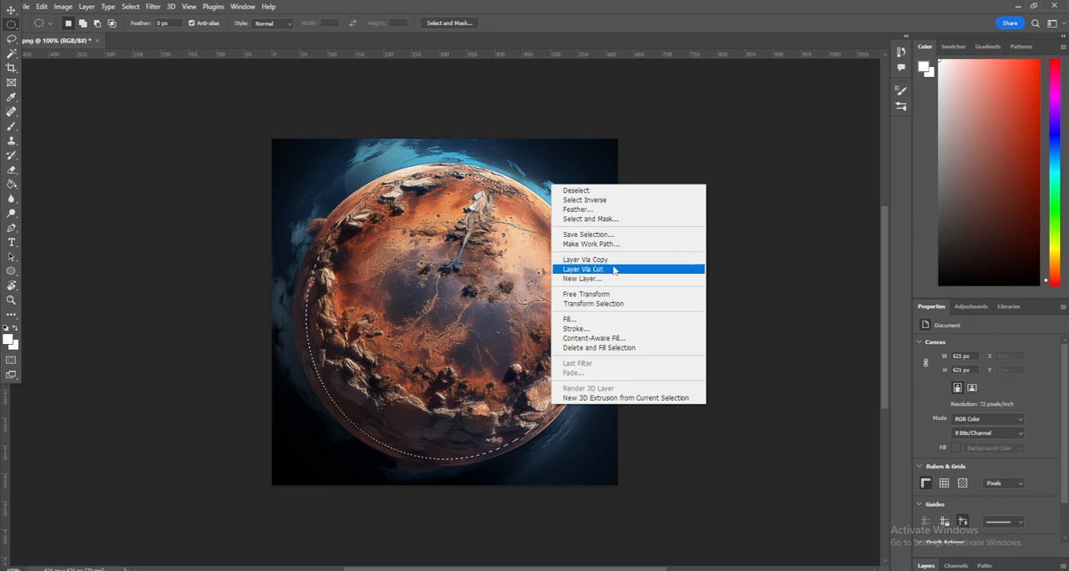
{"action": "left_click", "coordinate": [609, 201]}
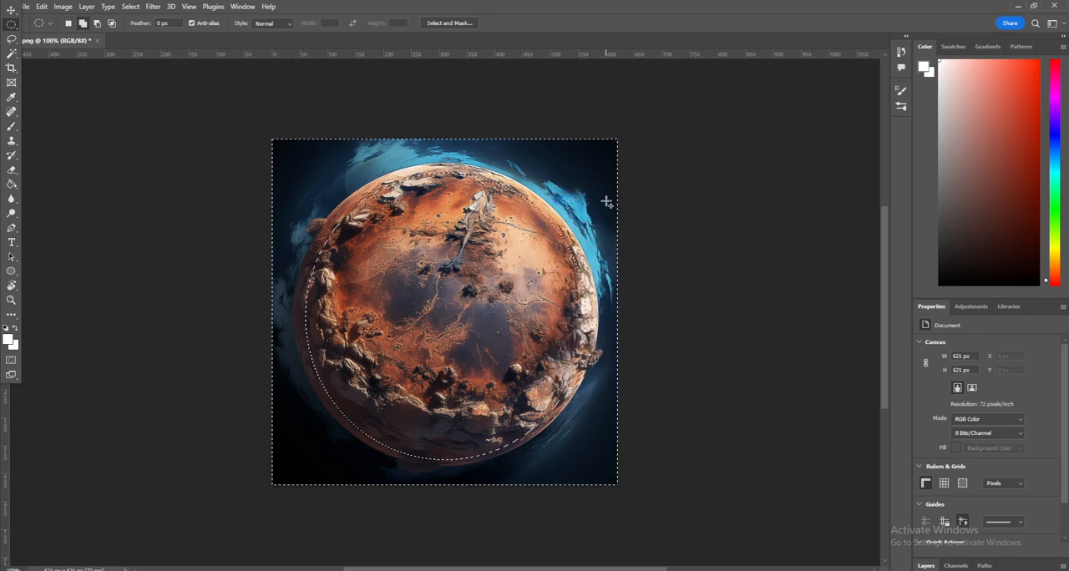
{"action": "key", "text": "shift+F5"}
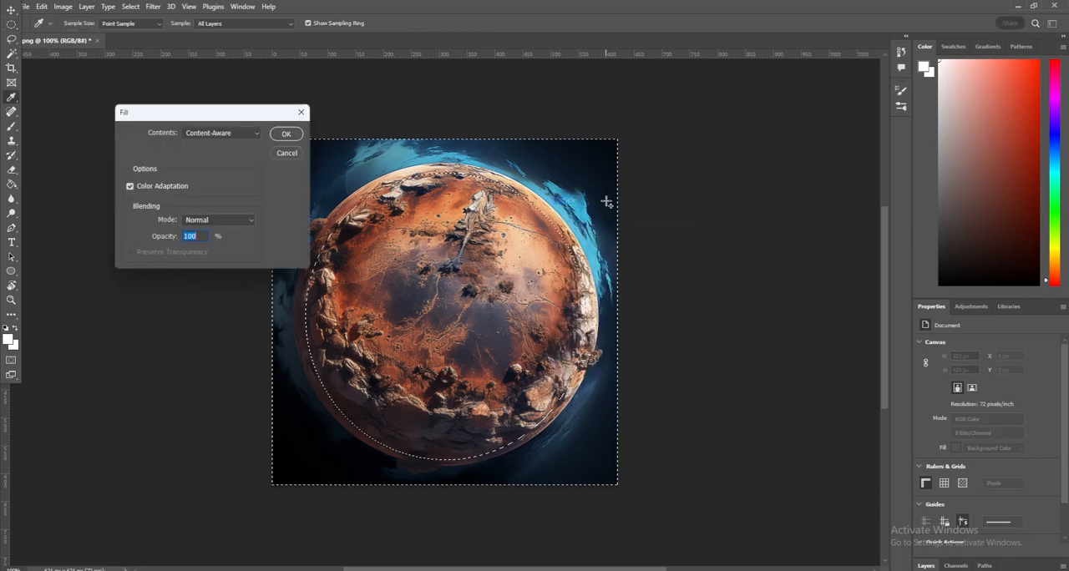
{"action": "key", "text": "Return"}
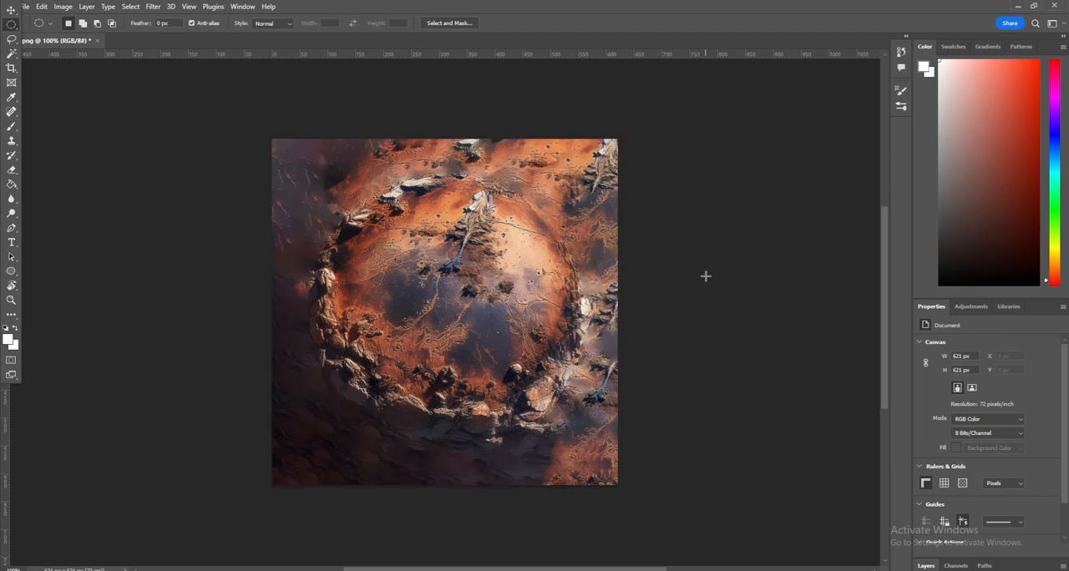
- Export the filled square image as a PNG named MarsSquare
{"action": "left_click", "coordinate": [26, 9]}
{"action": "mouse_move", "coordinate": [45, 179]}
{"action": "left_click", "coordinate": [197, 188]}
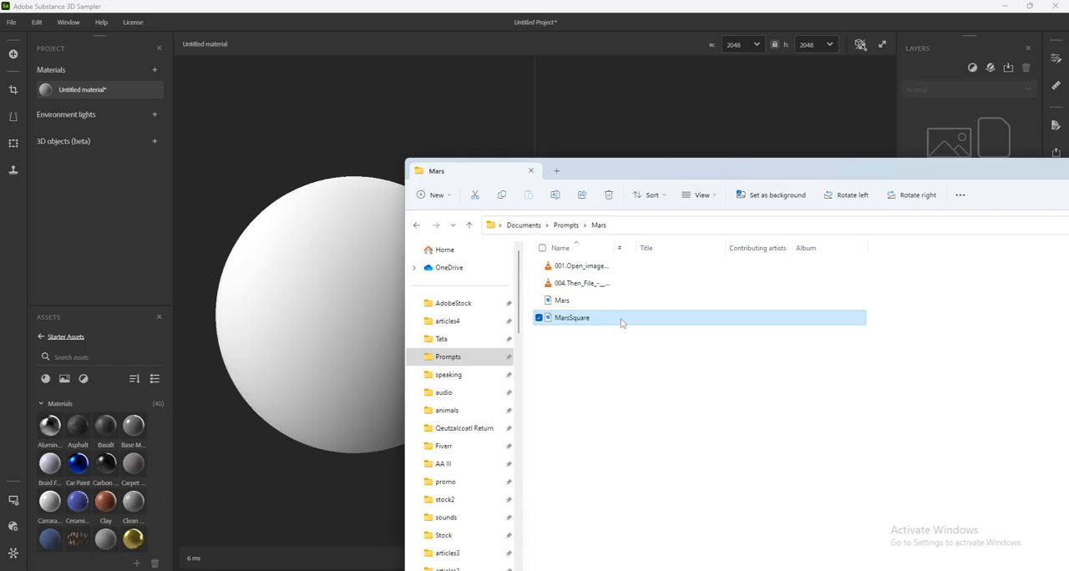
- Switch to Substance 3D Sampler and import MarsSquare.png with the Image to material (AI Powered) template and a base material
{"action": "left_click_drag", "start_coordinate": [623, 318], "coordinate": [318, 298]}
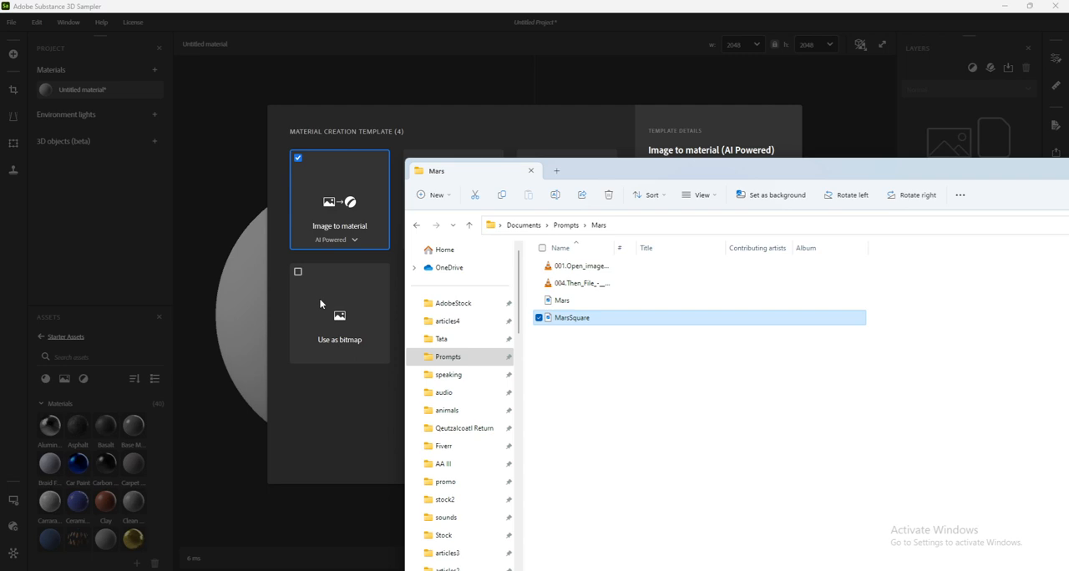
{"action": "left_click", "coordinate": [260, 307]}
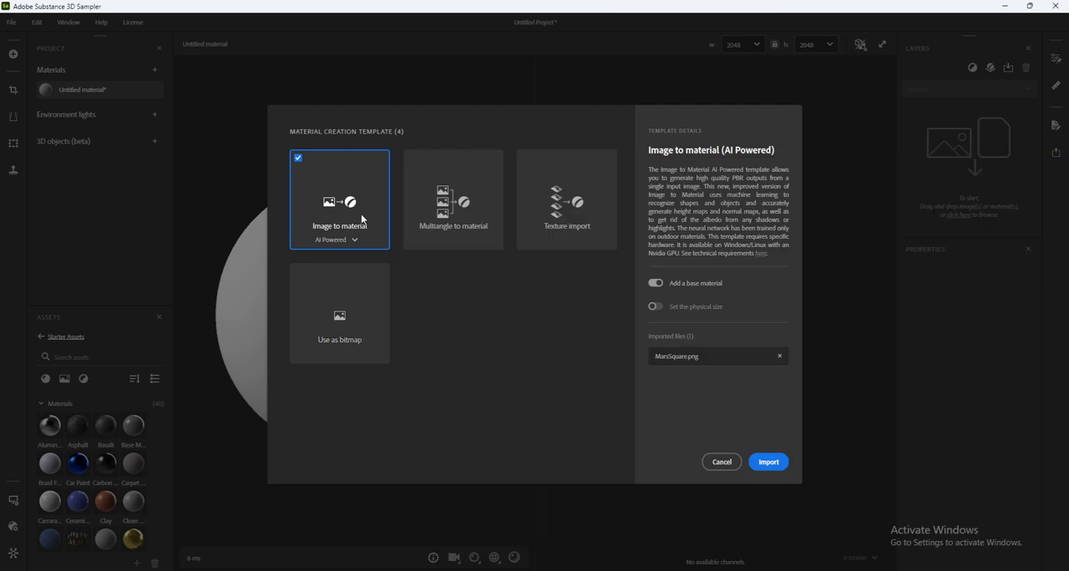
{"action": "left_click", "coordinate": [767, 468]}
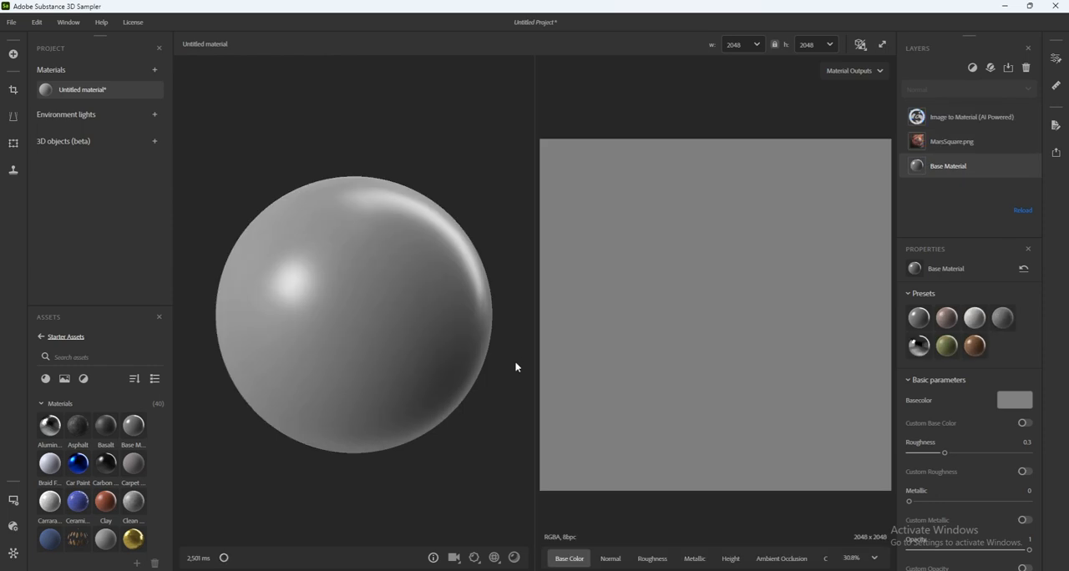
- Raise the base material's Height Position and inspect the relief on the MarsSquare preview sphere
{"action": "left_click_drag", "start_coordinate": [535, 368], "coordinate": [558, 368]}
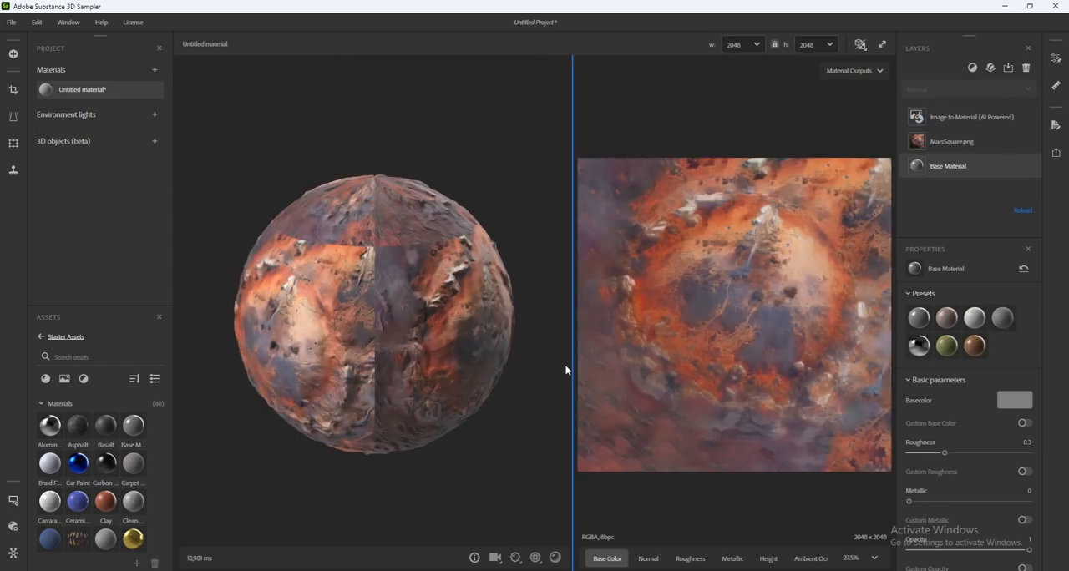
{"action": "scroll", "coordinate": [460, 315], "scroll_direction": "up", "scroll_amount": 5}
{"action": "middle_click_drag", "start_coordinate": [504, 303], "coordinate": [408, 292]}
{"action": "left_click_drag", "start_coordinate": [409, 291], "coordinate": [499, 223]}
{"action": "scroll", "coordinate": [923, 452], "scroll_direction": "down", "scroll_amount": 4}
{"action": "left_click", "coordinate": [917, 474]}
{"action": "left_click_drag", "start_coordinate": [969, 499], "coordinate": [1025, 501]}
{"action": "left_click_drag", "start_coordinate": [492, 276], "coordinate": [470, 317]}
{"action": "left_click_drag", "start_coordinate": [483, 379], "coordinate": [487, 306]}
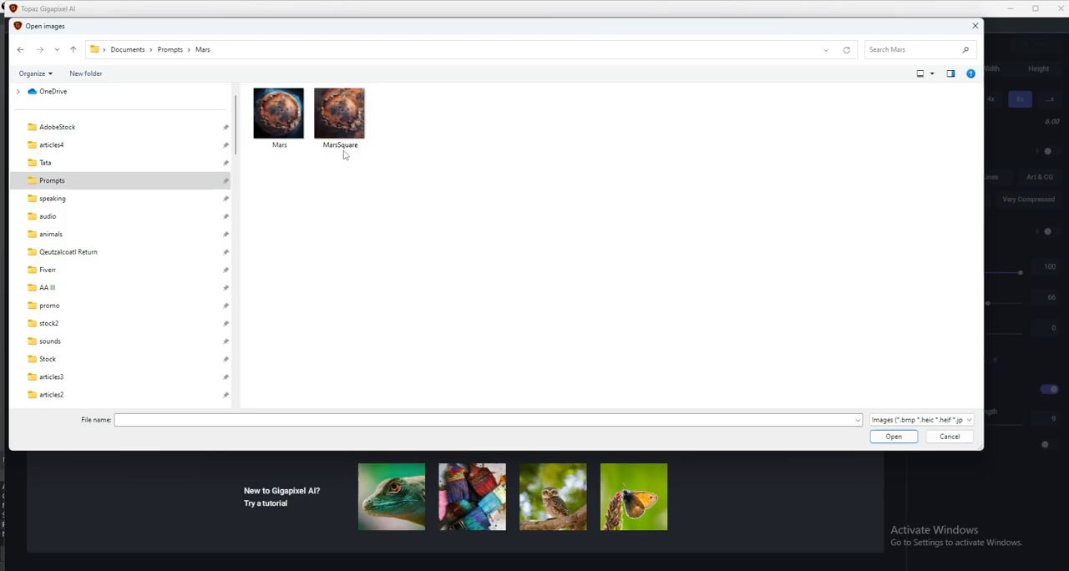
- Switch to Topaz Gigapixel AI and save a 6x upscale of MarsSquare.png, made with the HQ model, in the source format and directory
{"action": "double_click", "coordinate": [344, 150]}
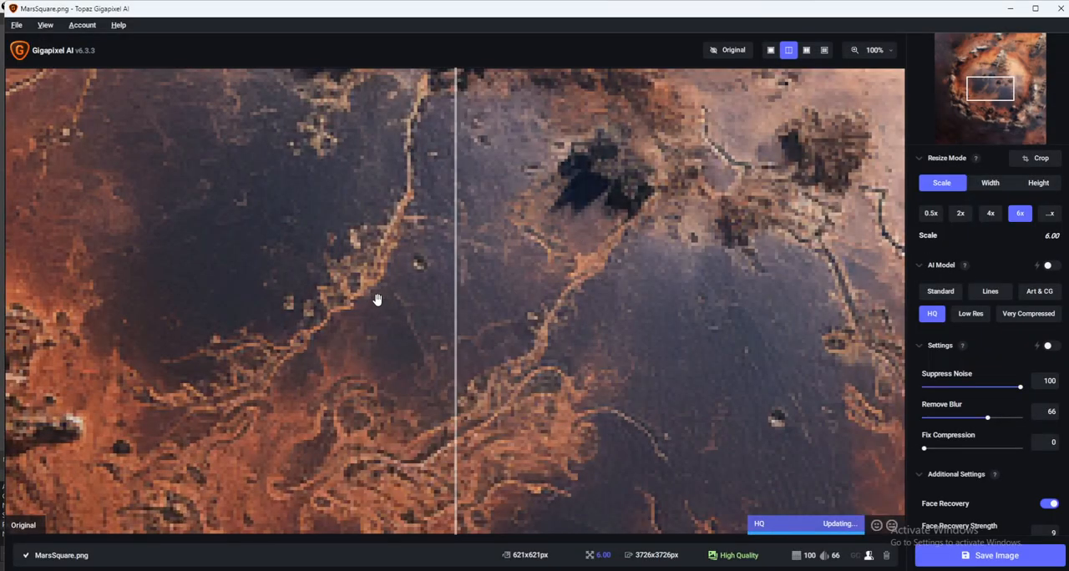
{"action": "left_click_drag", "start_coordinate": [464, 239], "coordinate": [494, 281]}
{"action": "left_click_drag", "start_coordinate": [516, 171], "coordinate": [553, 476]}
{"action": "left_click_drag", "start_coordinate": [457, 379], "coordinate": [11, 367]}
{"action": "left_click_drag", "start_coordinate": [350, 264], "coordinate": [365, 458]}
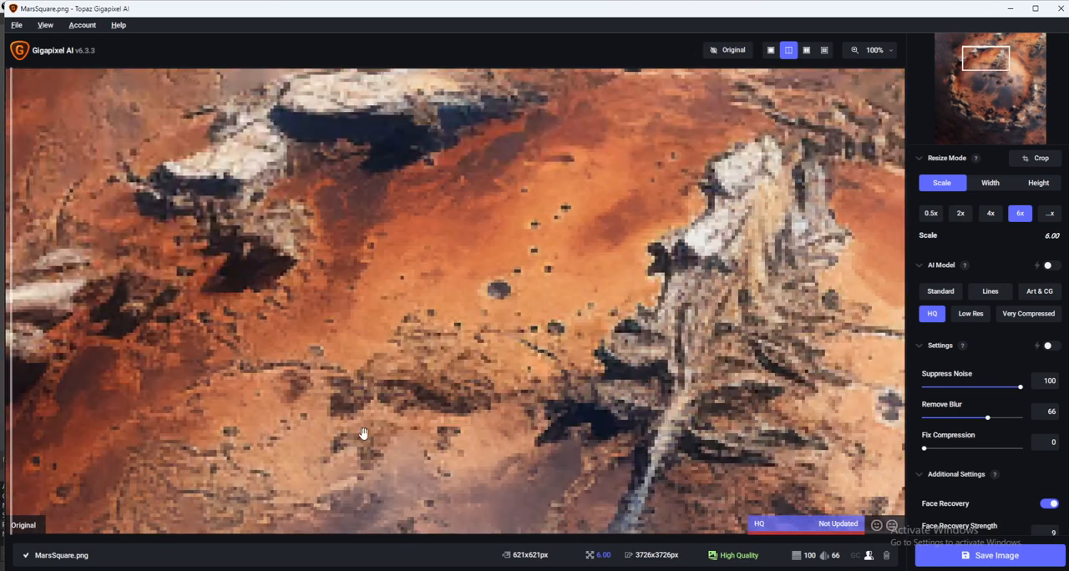
{"action": "key", "text": "ctrl+s"}
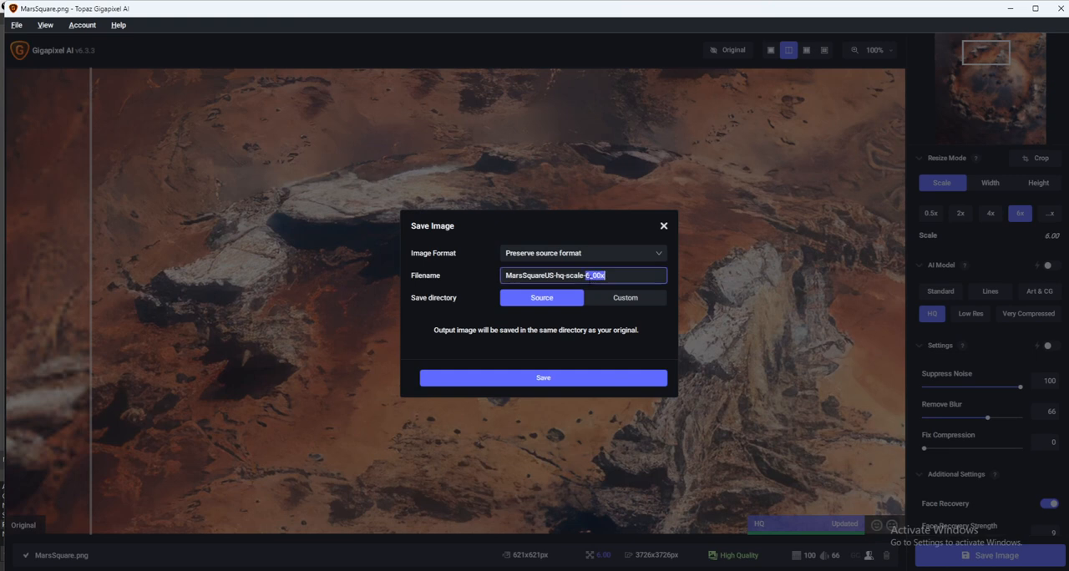
{"action": "key", "text": "Return"}
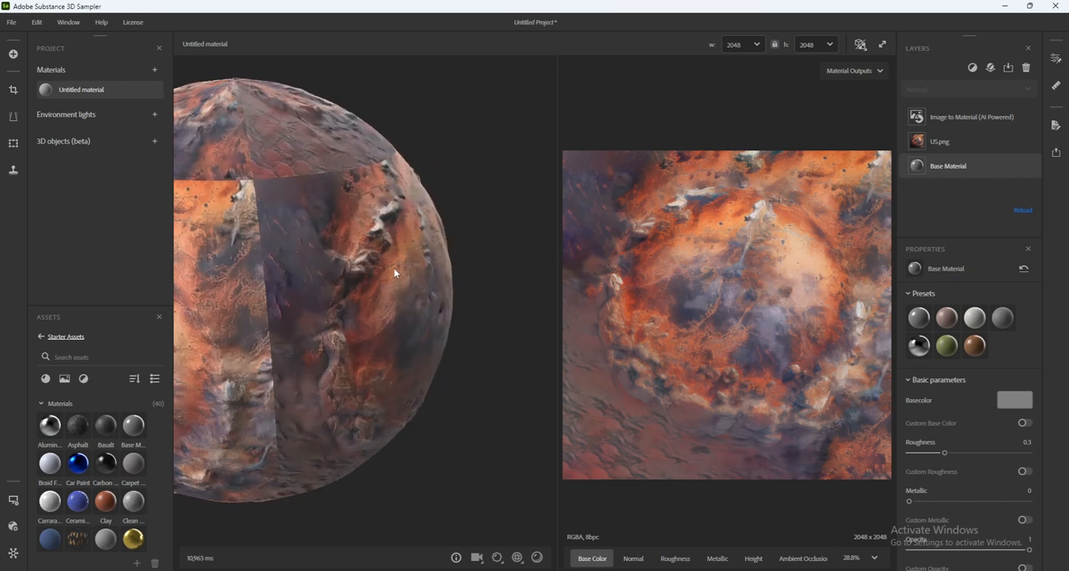
- Switch back to Substance 3D Sampler, set the base material's Height Position to 1 and inspect the upscaled Mars texture on the sphere
{"action": "left_click_drag", "start_coordinate": [376, 273], "coordinate": [428, 292]}
{"action": "scroll", "coordinate": [998, 511], "scroll_direction": "down", "scroll_amount": 5}
{"action": "left_click", "coordinate": [961, 473]}
{"action": "left_click_drag", "start_coordinate": [976, 500], "coordinate": [1036, 502]}
{"action": "left_click_drag", "start_coordinate": [391, 345], "coordinate": [589, 385]}
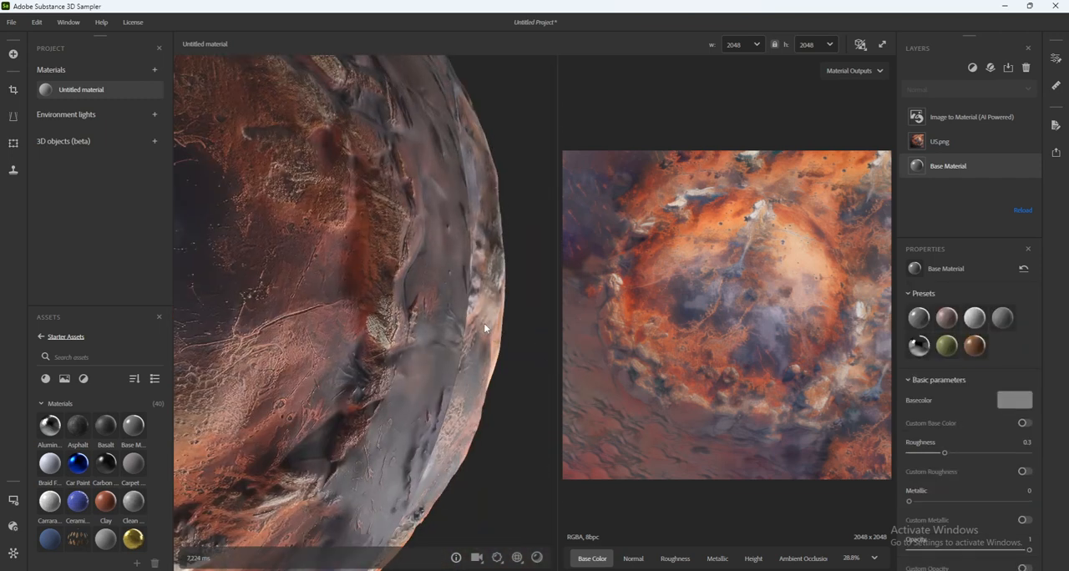
{"action": "left_click_drag", "start_coordinate": [489, 326], "coordinate": [480, 390]}
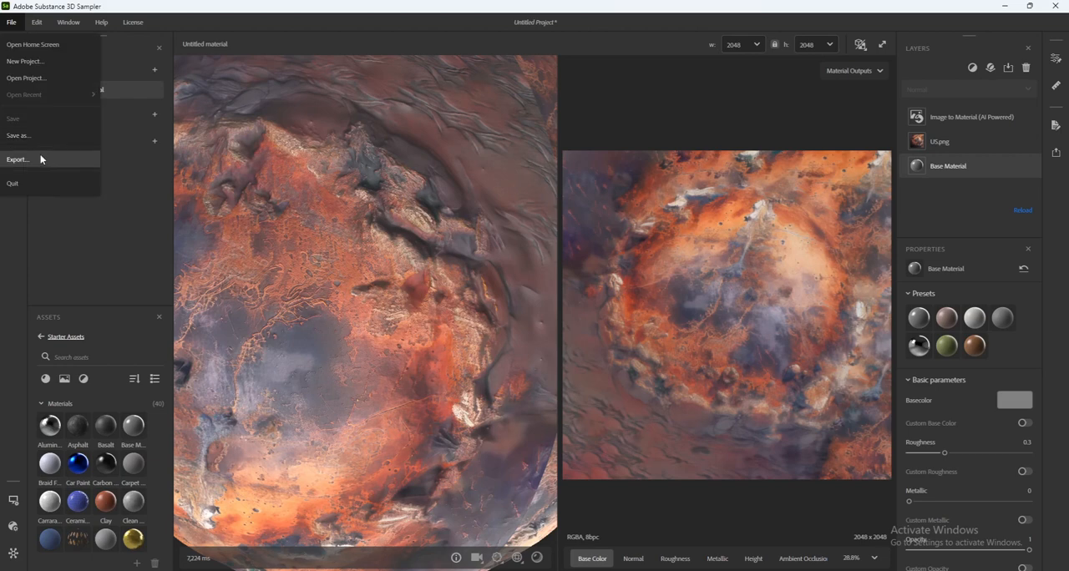
- Export the material under the name Mars to the Mars\2 folder as PNG maps at 2048 × 2048
{"action": "left_click", "coordinate": [39, 157]}
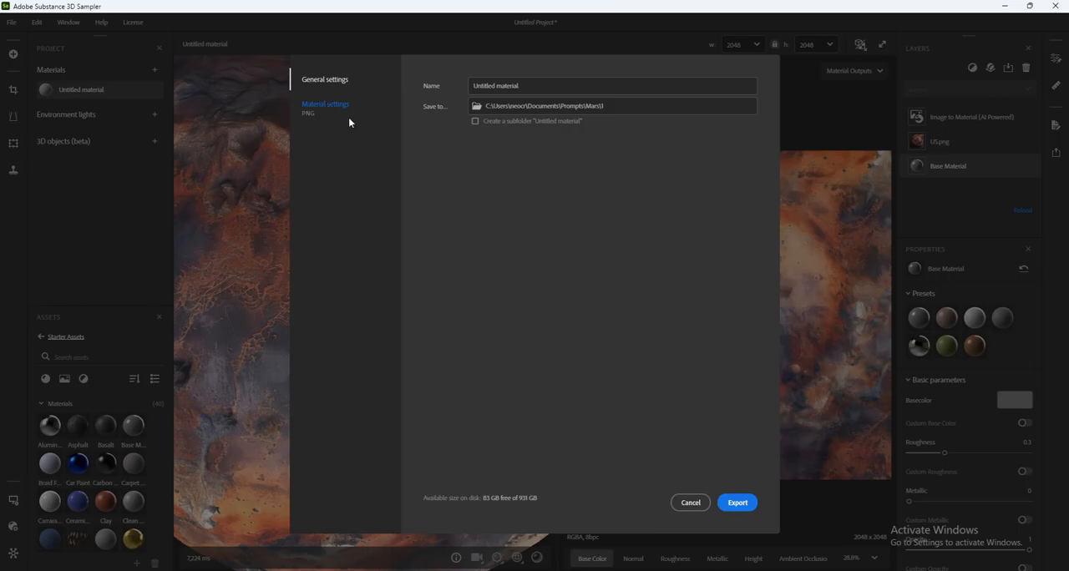
{"action": "left_click", "coordinate": [351, 109]}
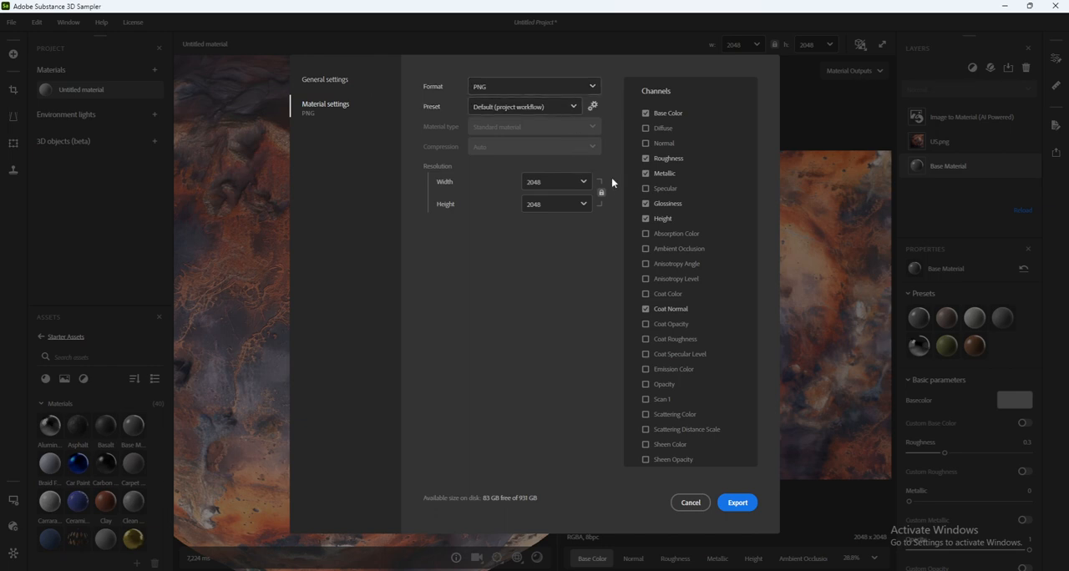
{"action": "left_click", "coordinate": [584, 183]}
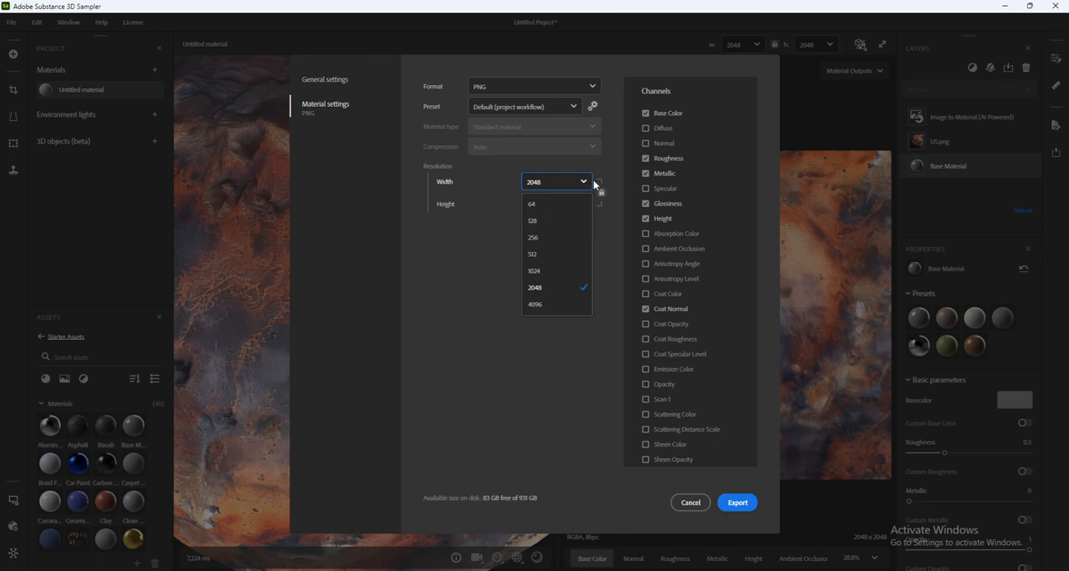
{"action": "left_click", "coordinate": [589, 182]}
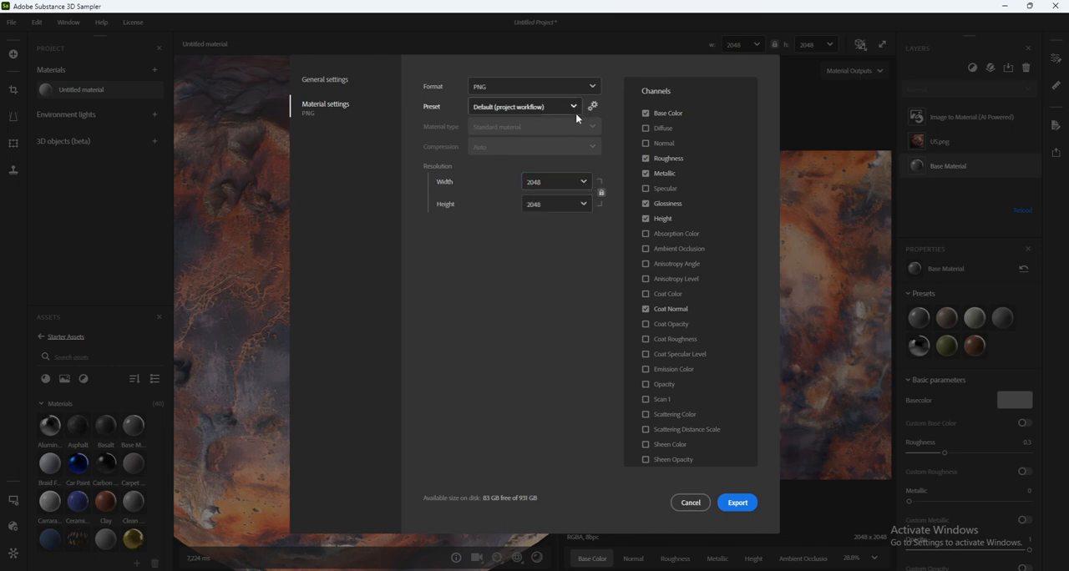
{"action": "left_click", "coordinate": [591, 88]}
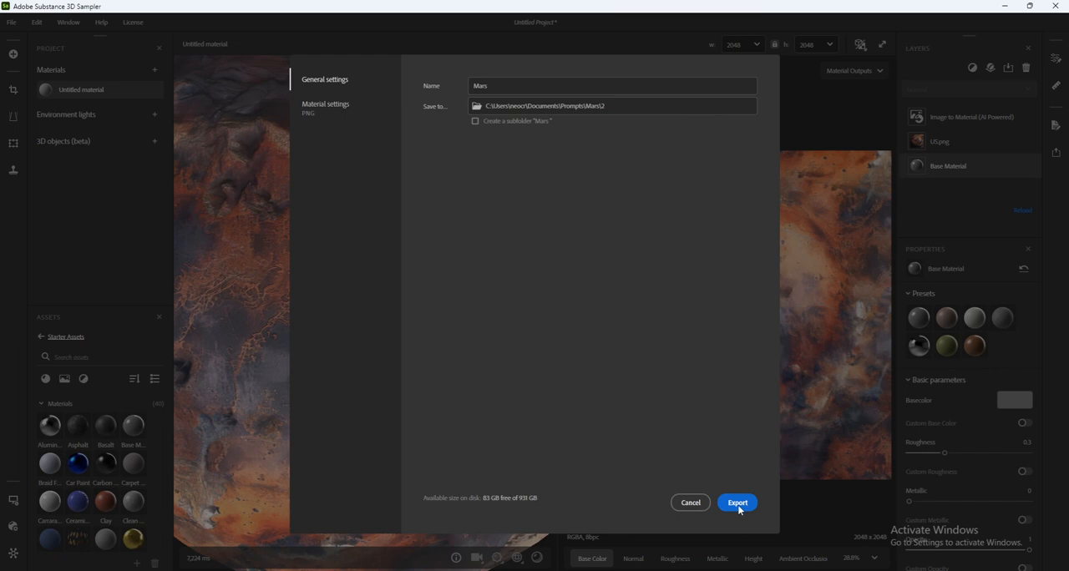
{"action": "left_click", "coordinate": [739, 504]}
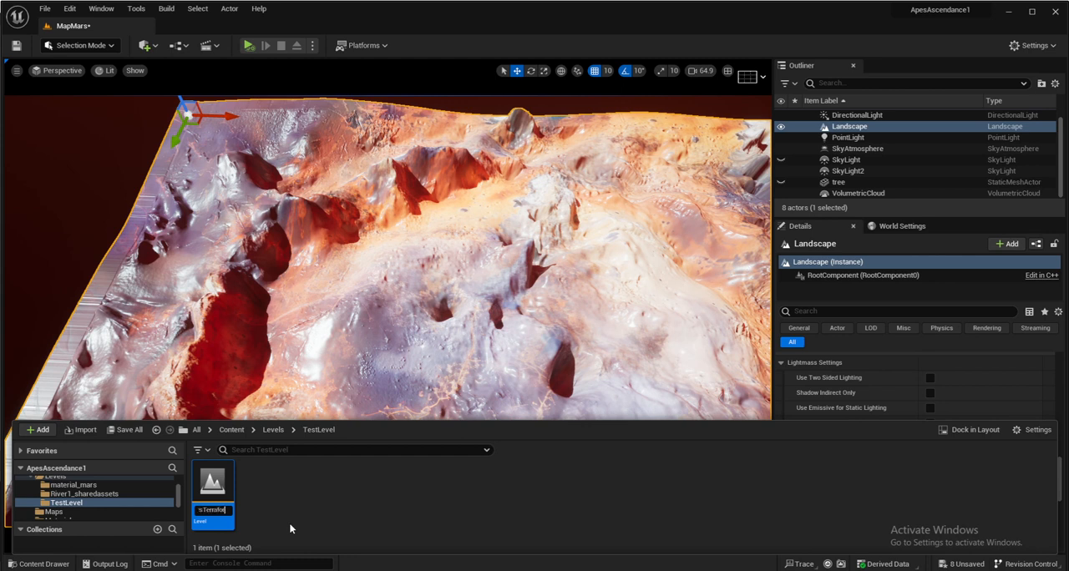
- Switch to Unreal Editor and name the new level in the TestLevel folder MarsTerraformed
{"action": "type", "text": "rmed"}
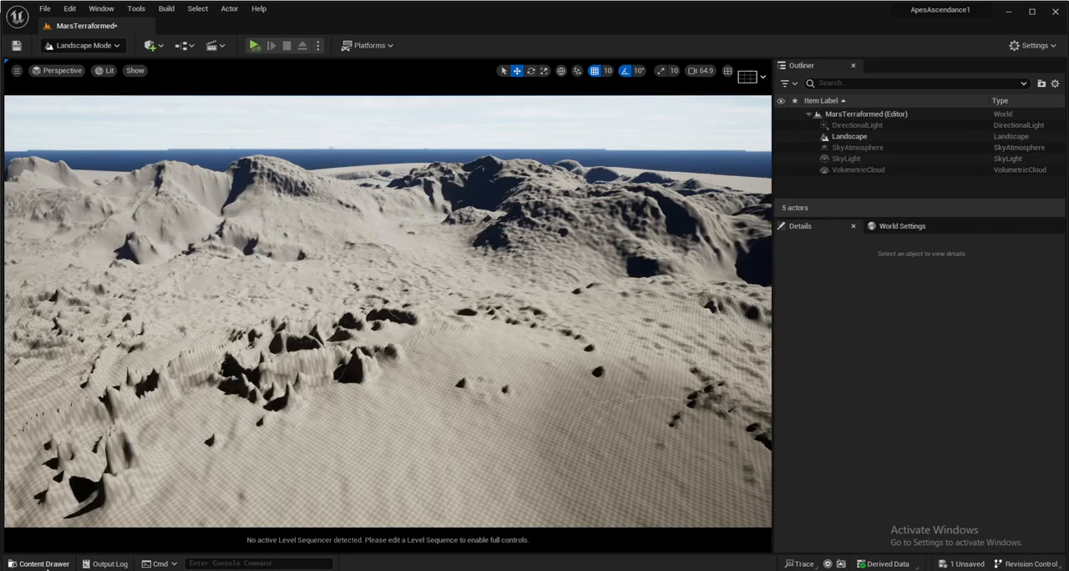
- Create a folder named Test inside the Levels folder and open it
{"action": "left_click", "coordinate": [41, 564]}
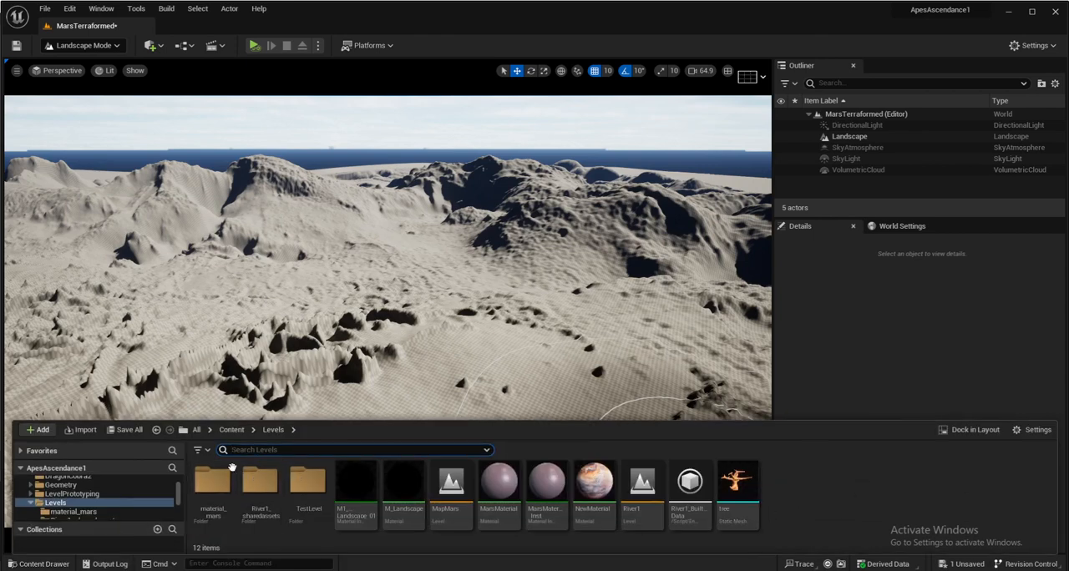
{"action": "right_click", "coordinate": [838, 502]}
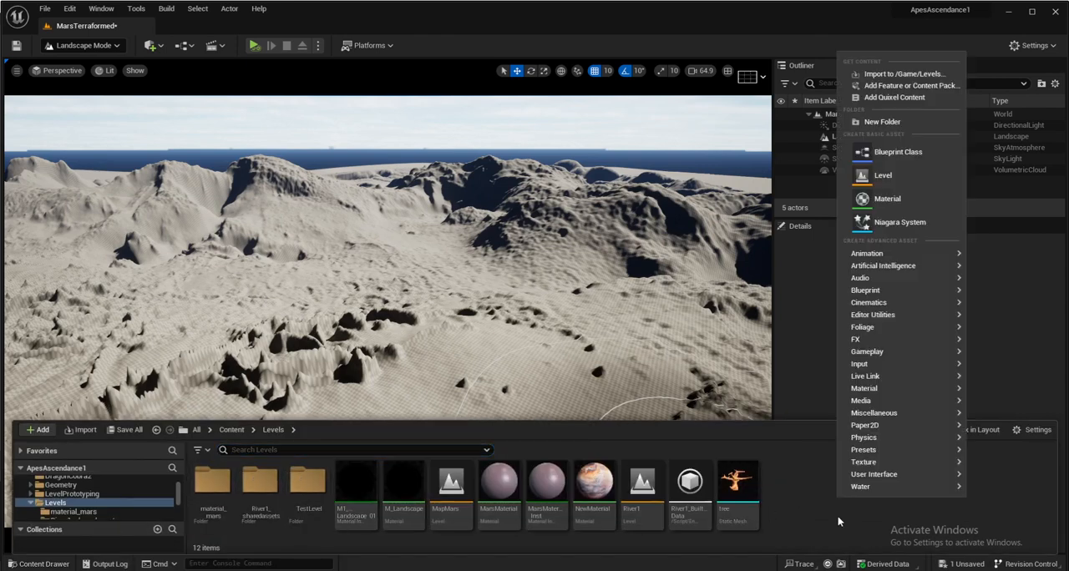
{"action": "left_click", "coordinate": [884, 122]}
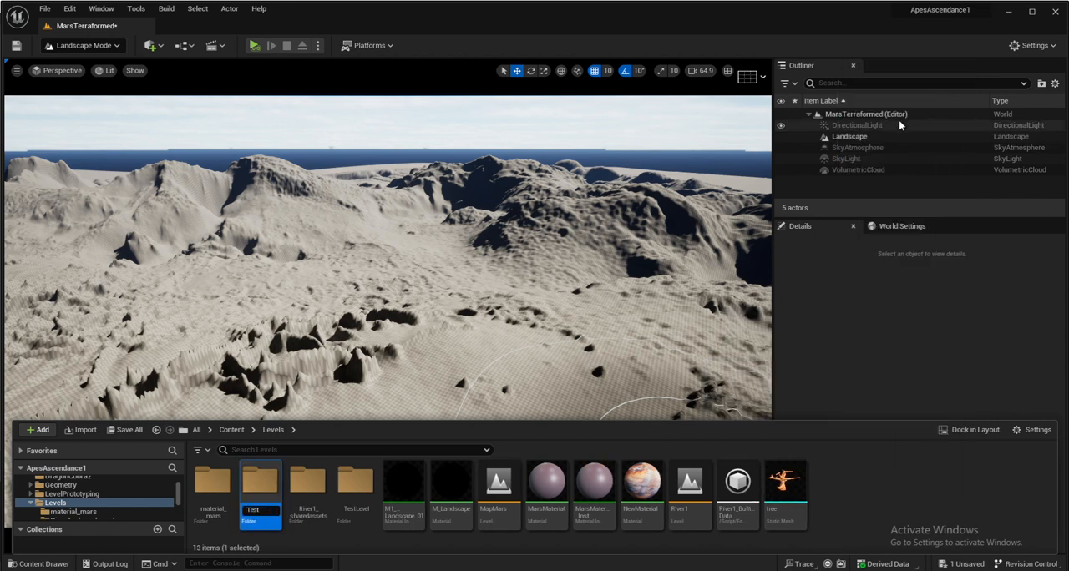
{"action": "key", "text": "Return"}
{"action": "double_click", "coordinate": [318, 494]}
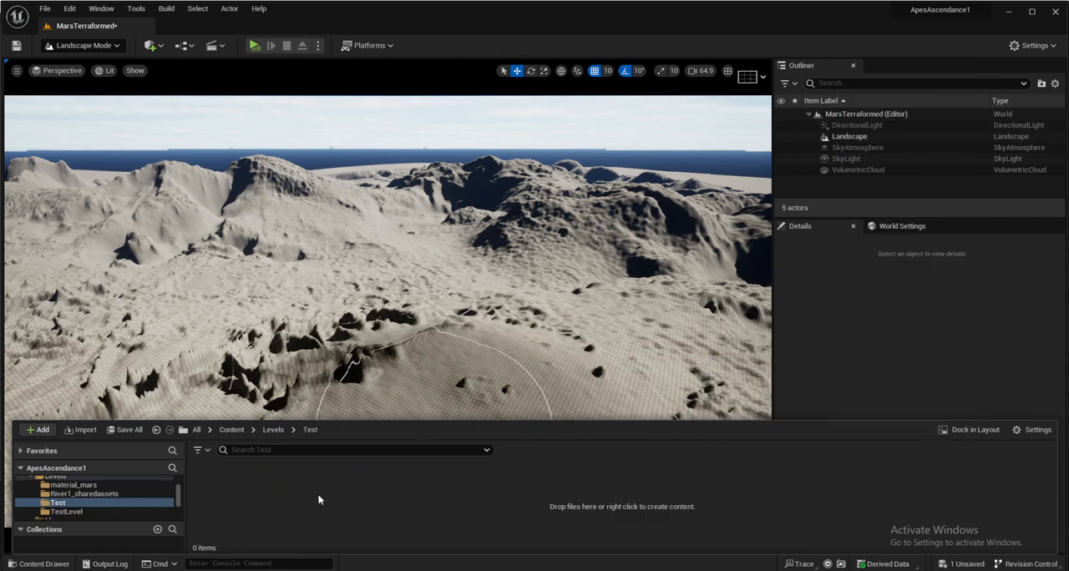
- Create a level named Mars in the Test folder and open it for editing
{"action": "right_click", "coordinate": [276, 489]}
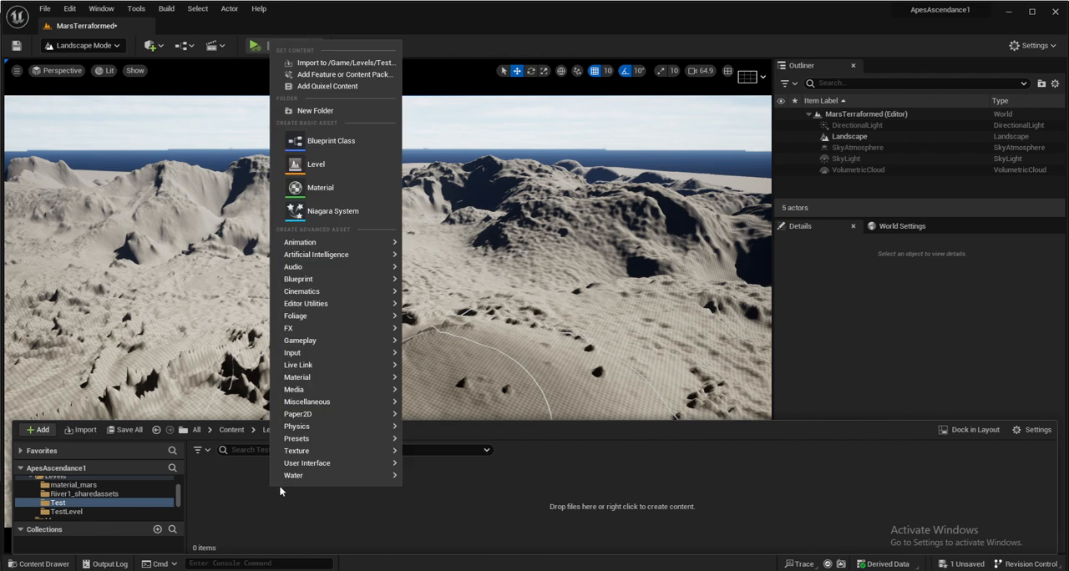
{"action": "left_click", "coordinate": [342, 171]}
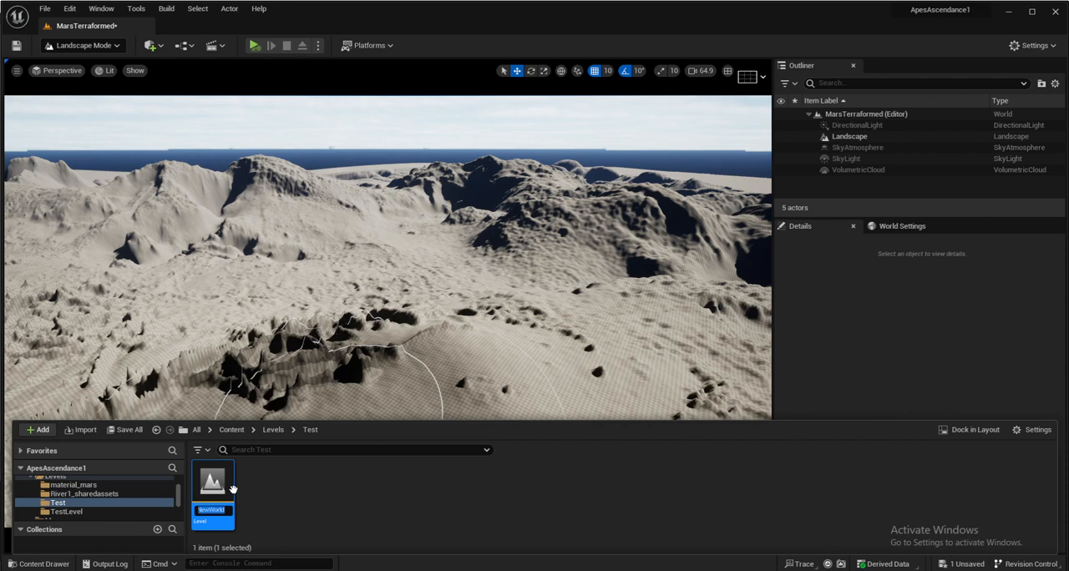
{"action": "key", "text": "Return"}
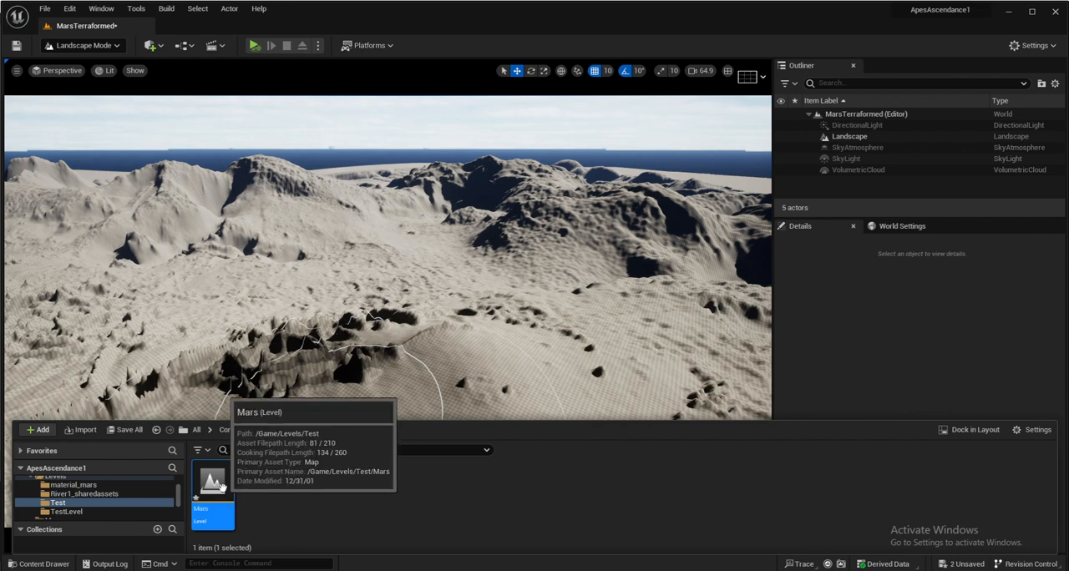
{"action": "double_click", "coordinate": [217, 487]}
{"action": "left_click", "coordinate": [566, 420]}
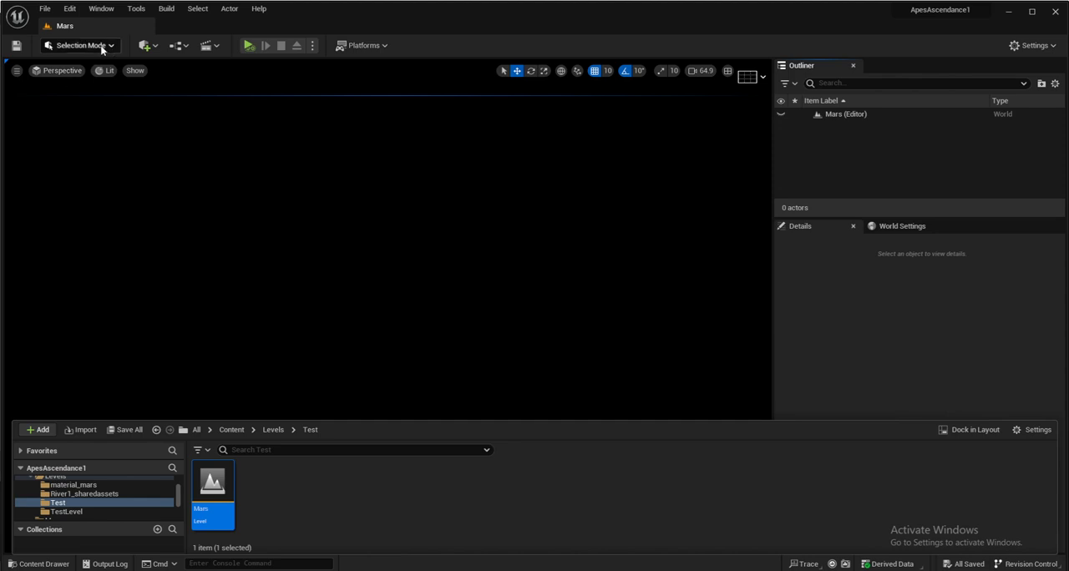
- Add a directional light and a sky light to the Mars level
{"action": "left_click", "coordinate": [143, 46]}
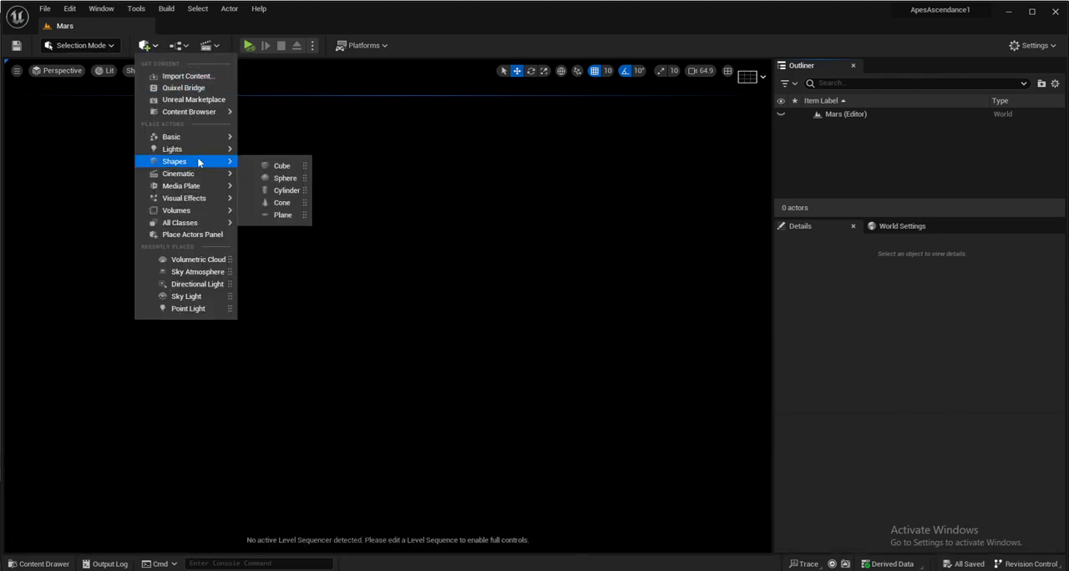
{"action": "mouse_move", "coordinate": [196, 152]}
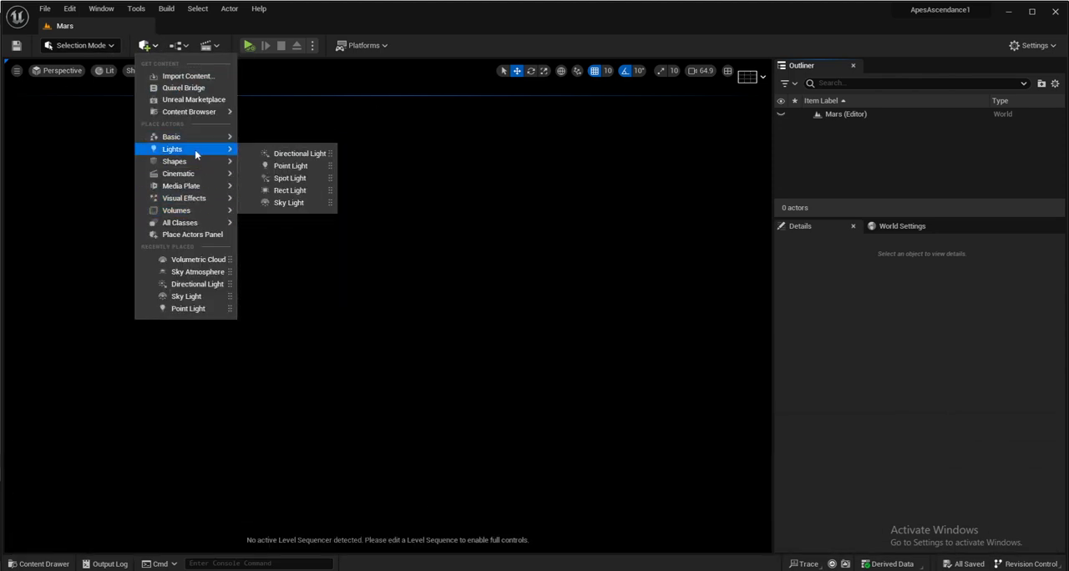
{"action": "left_click", "coordinate": [291, 154]}
{"action": "left_click", "coordinate": [148, 45]}
{"action": "mouse_move", "coordinate": [192, 149]}
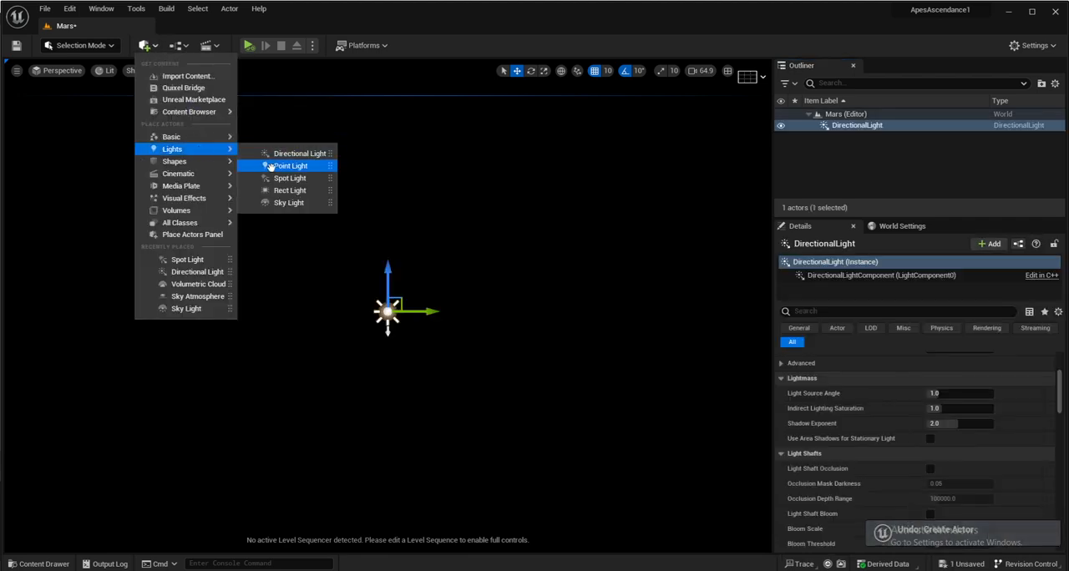
{"action": "left_click", "coordinate": [314, 203]}
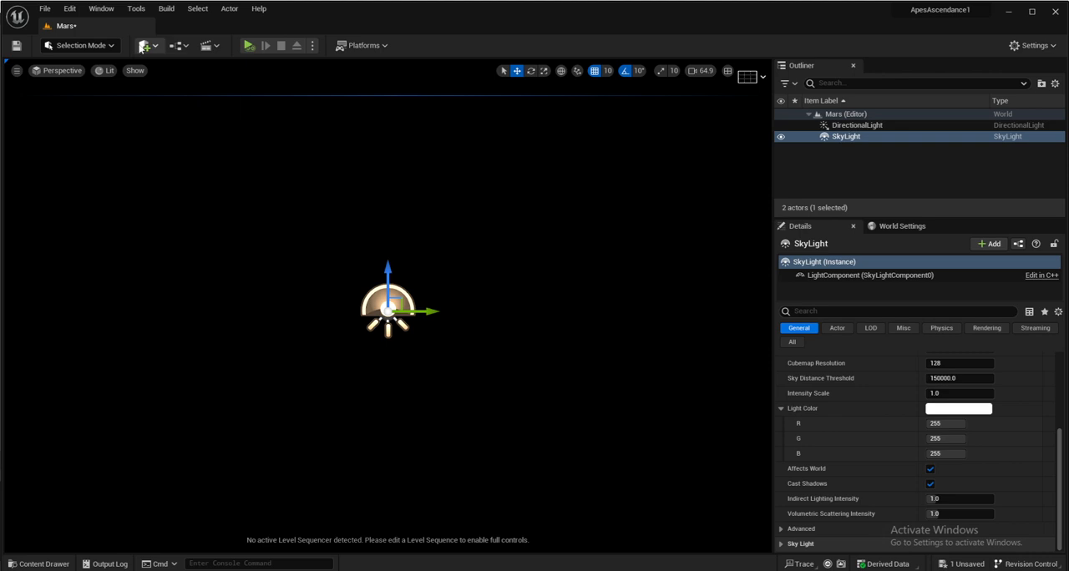
- Add a Sky Atmosphere actor to the level
{"action": "left_click", "coordinate": [143, 46]}
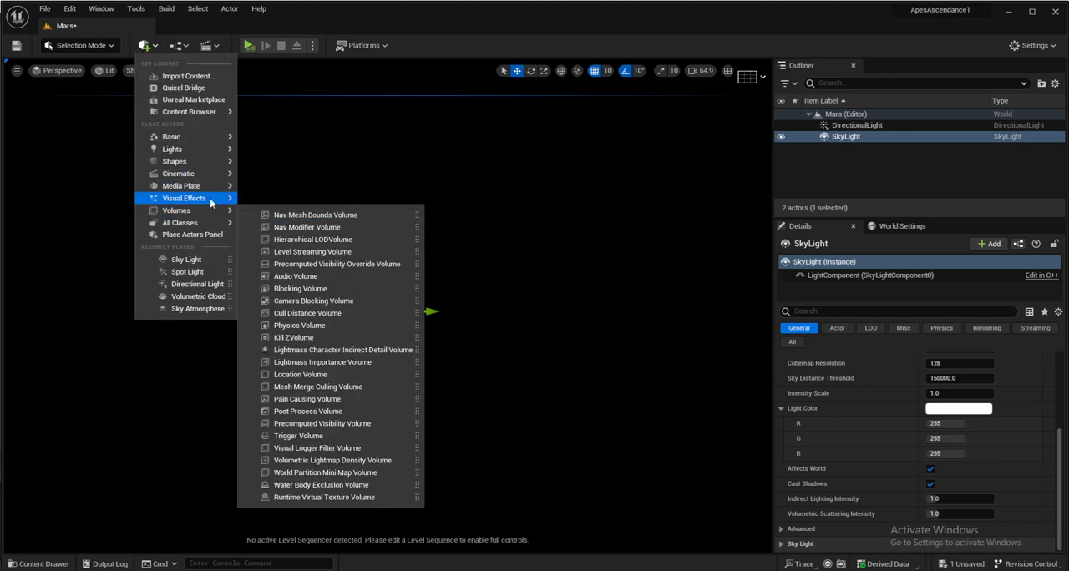
{"action": "mouse_move", "coordinate": [214, 200]}
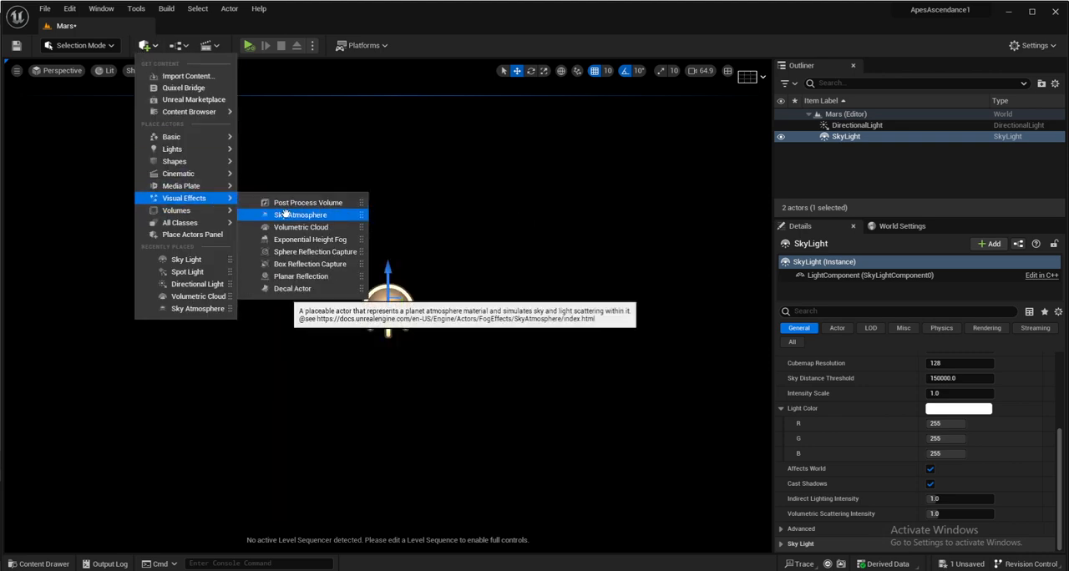
{"action": "left_click", "coordinate": [288, 214]}
{"action": "left_click", "coordinate": [154, 47]}
- Start a new landscape from file in Landscape mode, using Mars_Height from the Mars\2 folder as the heightmap
{"action": "left_click", "coordinate": [55, 62]}
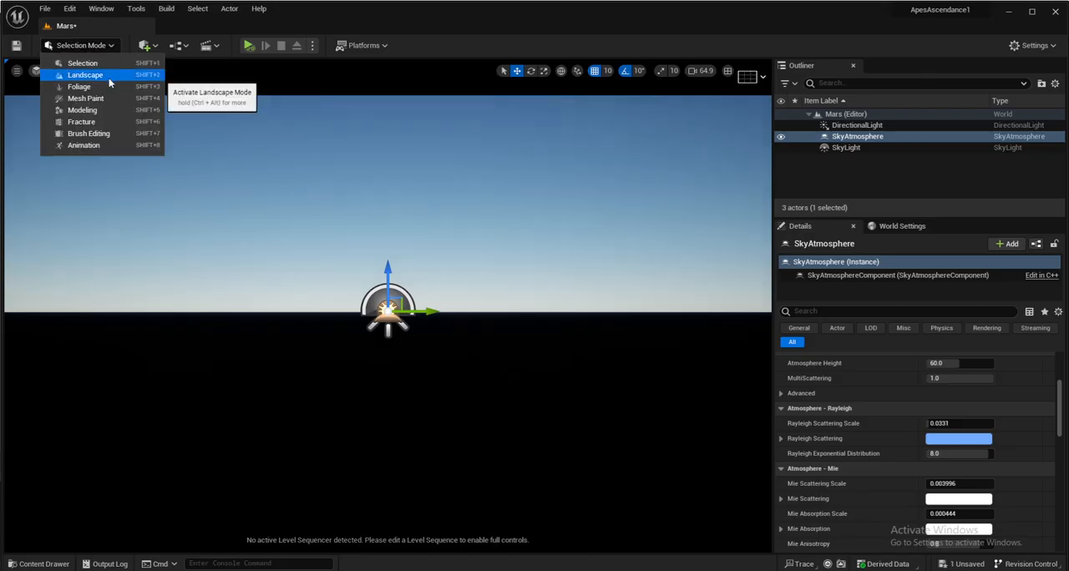
{"action": "left_click", "coordinate": [85, 74]}
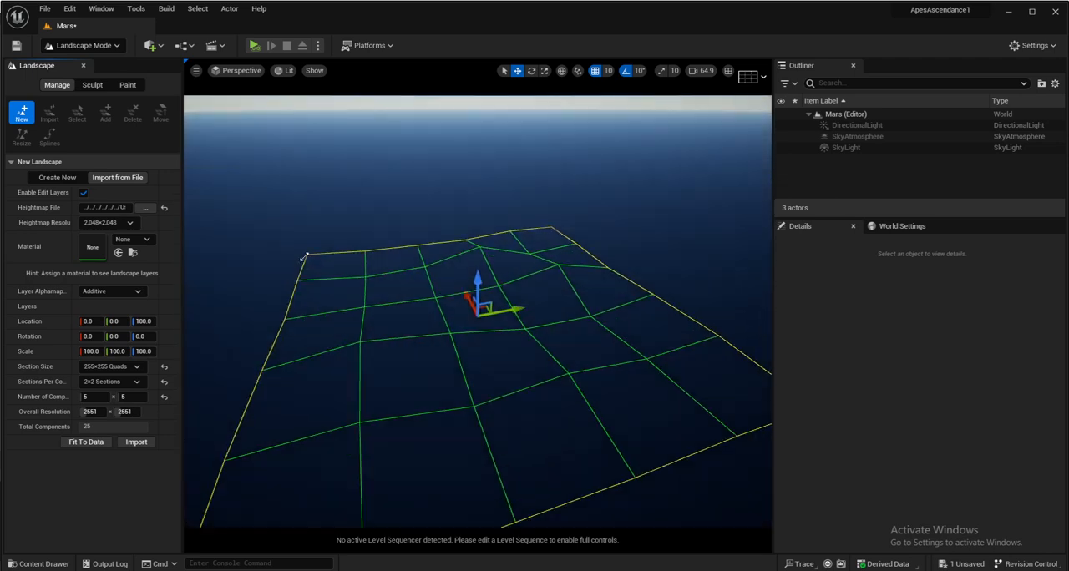
{"action": "left_click", "coordinate": [132, 224]}
{"action": "left_click", "coordinate": [132, 239]}
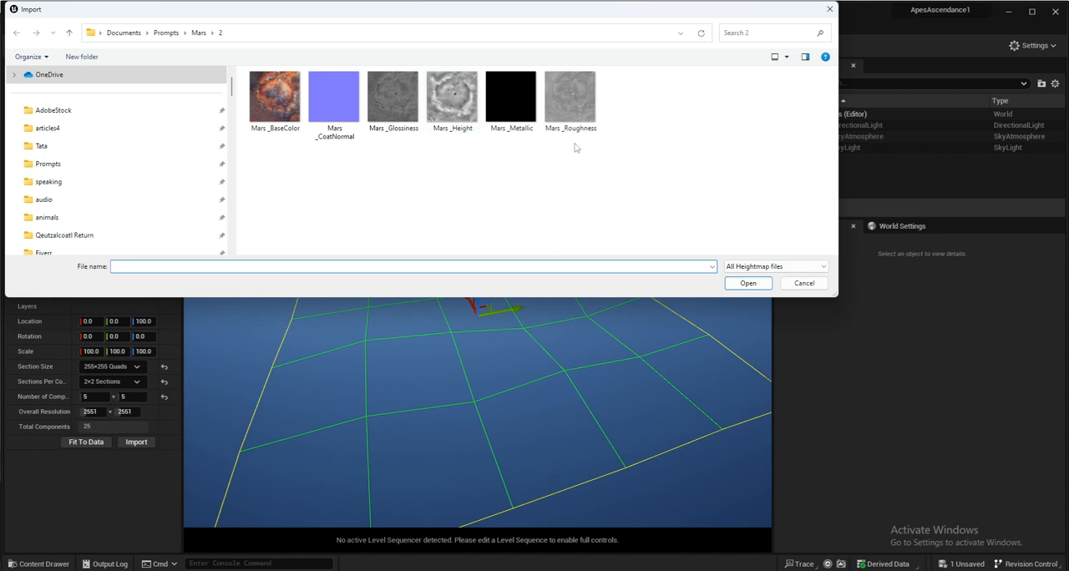
{"action": "double_click", "coordinate": [450, 135]}
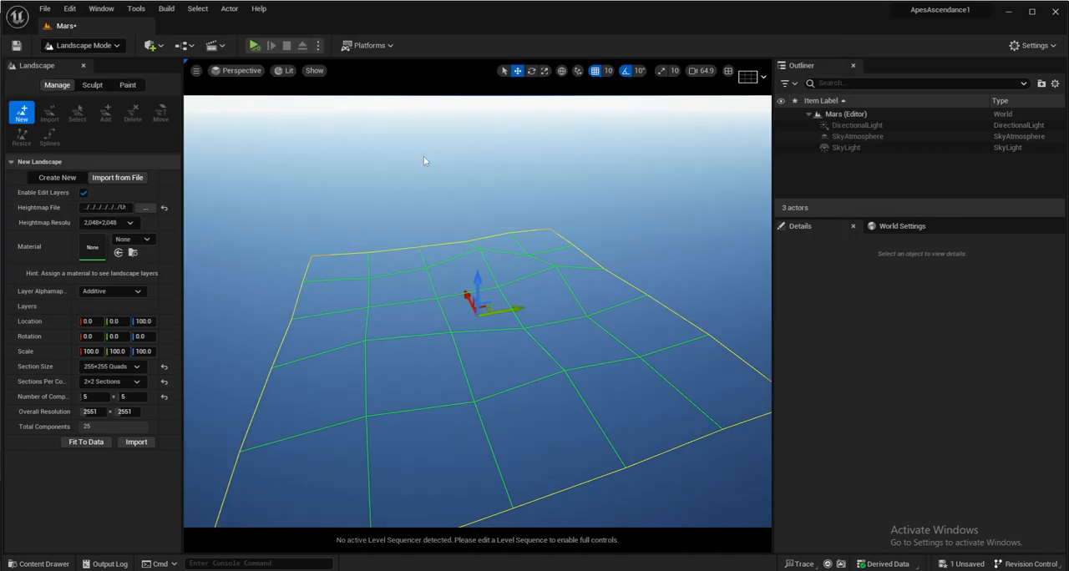
- Try a section size of 127×127 Quads, set it back to 255×255 Quads and import the landscape
{"action": "left_click", "coordinate": [134, 368]}
{"action": "left_click", "coordinate": [132, 432]}
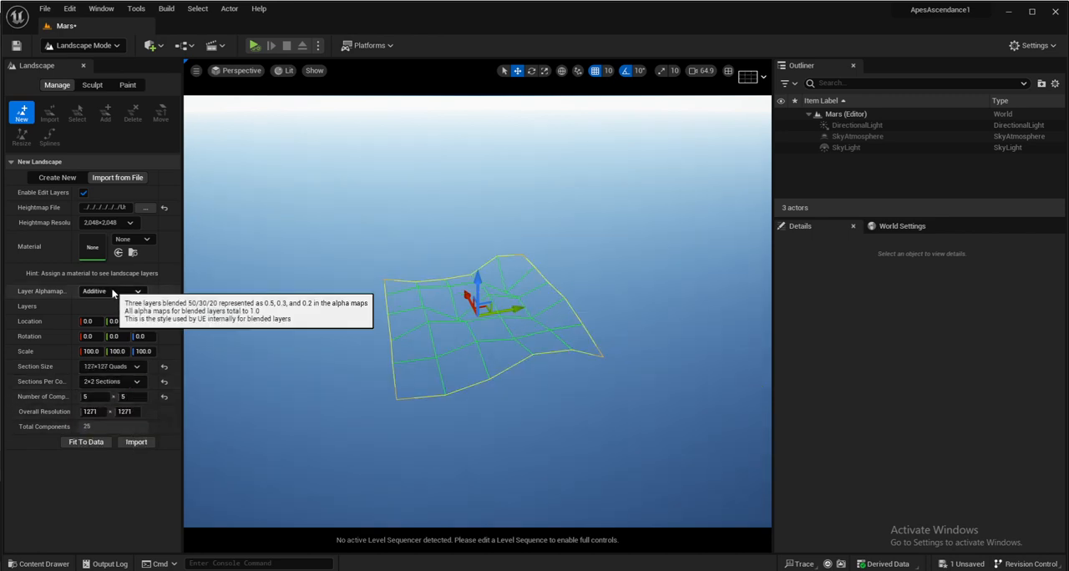
{"action": "left_click", "coordinate": [136, 367]}
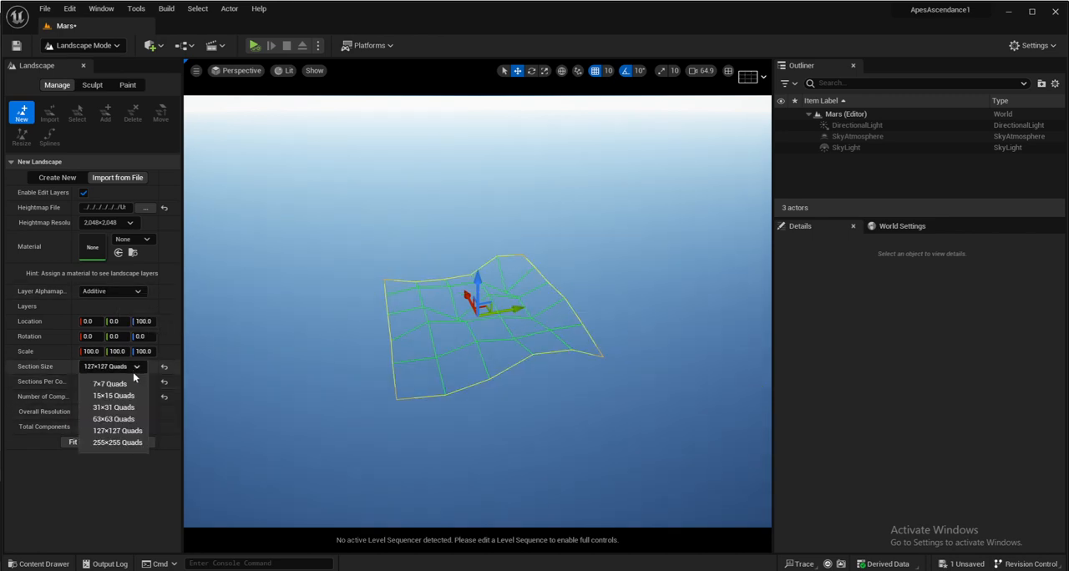
{"action": "left_click", "coordinate": [132, 447]}
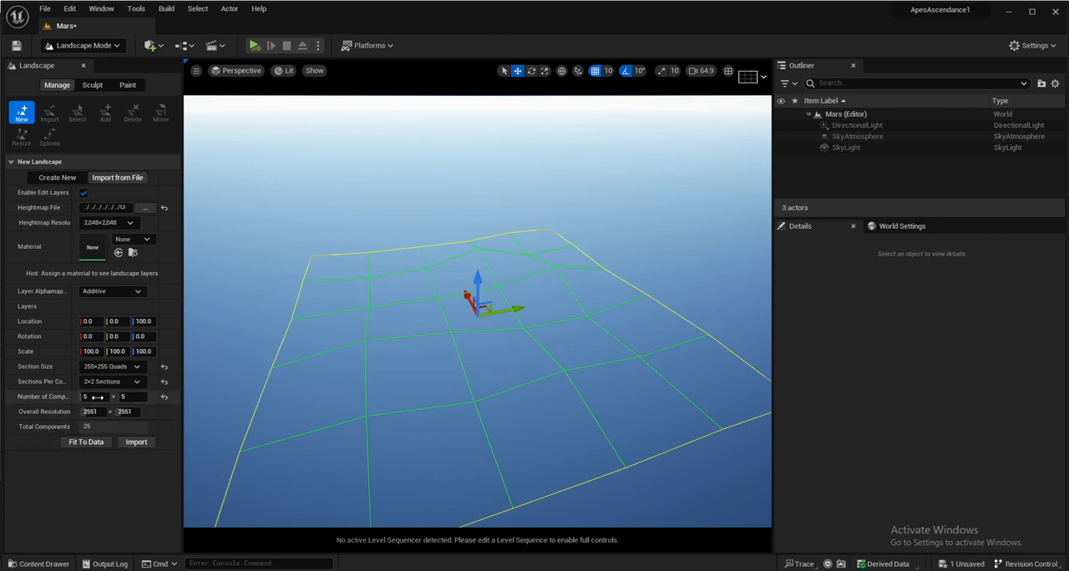
{"action": "left_click", "coordinate": [142, 443]}
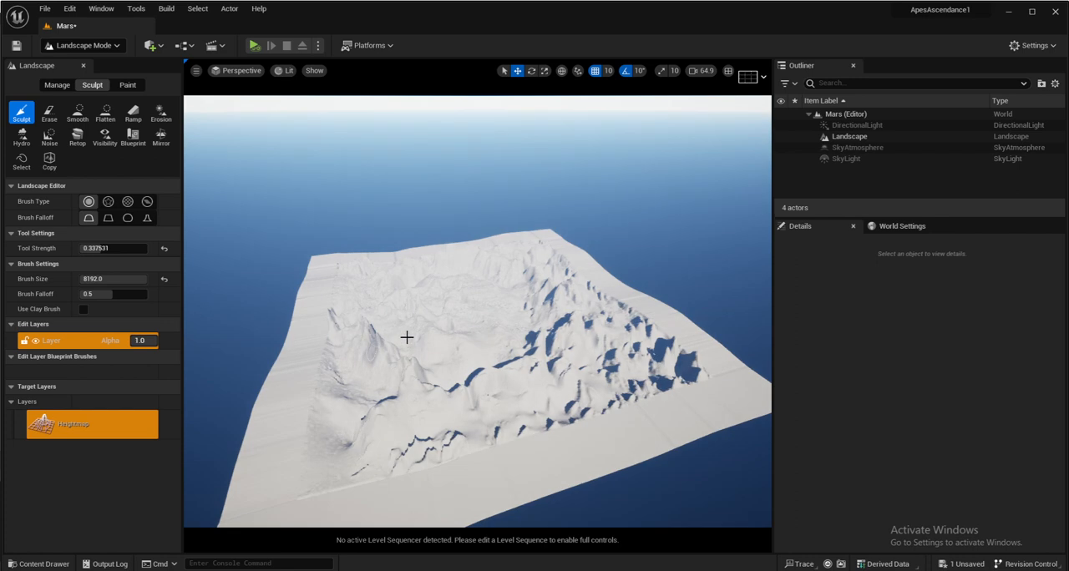
- Examine the relief of the imported landscape from several angles and distances
{"action": "right_click_drag", "start_coordinate": [407, 341], "coordinate": [405, 345]}
{"action": "scroll", "coordinate": [481, 382], "scroll_direction": "up", "scroll_amount": 5}
{"action": "right_click_drag", "start_coordinate": [482, 382], "coordinate": [476, 324]}
{"action": "scroll", "coordinate": [482, 385], "scroll_direction": "up", "scroll_amount": 3}
{"action": "key", "text": "w"}
{"action": "key", "text": "s"}
{"action": "right_click_drag", "start_coordinate": [562, 396], "coordinate": [577, 480]}
{"action": "mouse_move", "coordinate": [562, 396]}
{"action": "right_mouse_down"}
{"action": "mouse_move", "coordinate": [547, 367]}
{"action": "mouse_move", "coordinate": [564, 413]}
{"action": "right_mouse_up"}
{"action": "key", "text": "w"}
{"action": "key", "text": "s"}
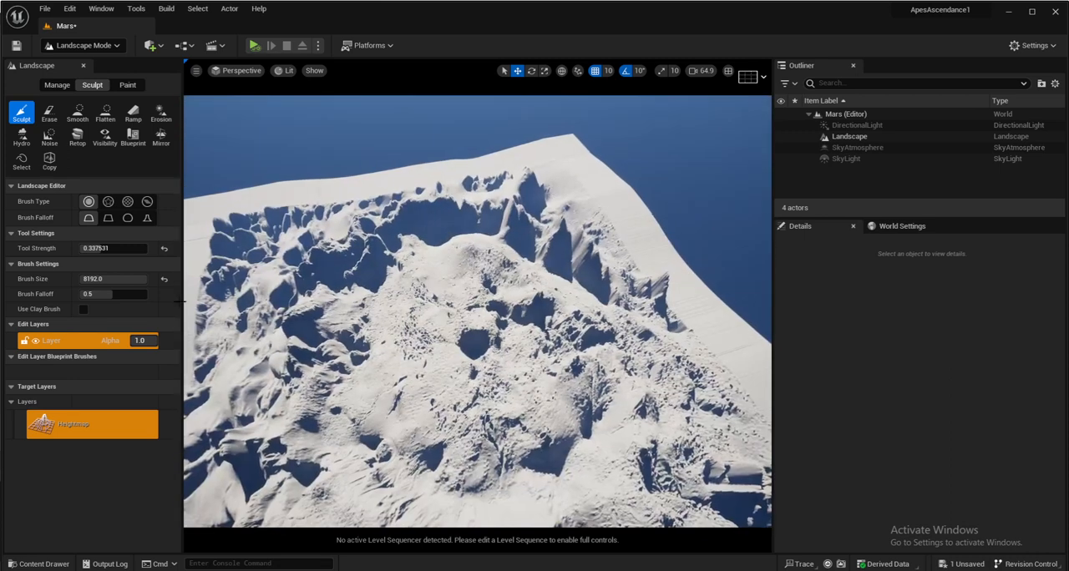
- Flatten the landscape relief by setting the edit layer's alpha to 0.33
{"action": "left_click_drag", "start_coordinate": [136, 340], "coordinate": [142, 341]}
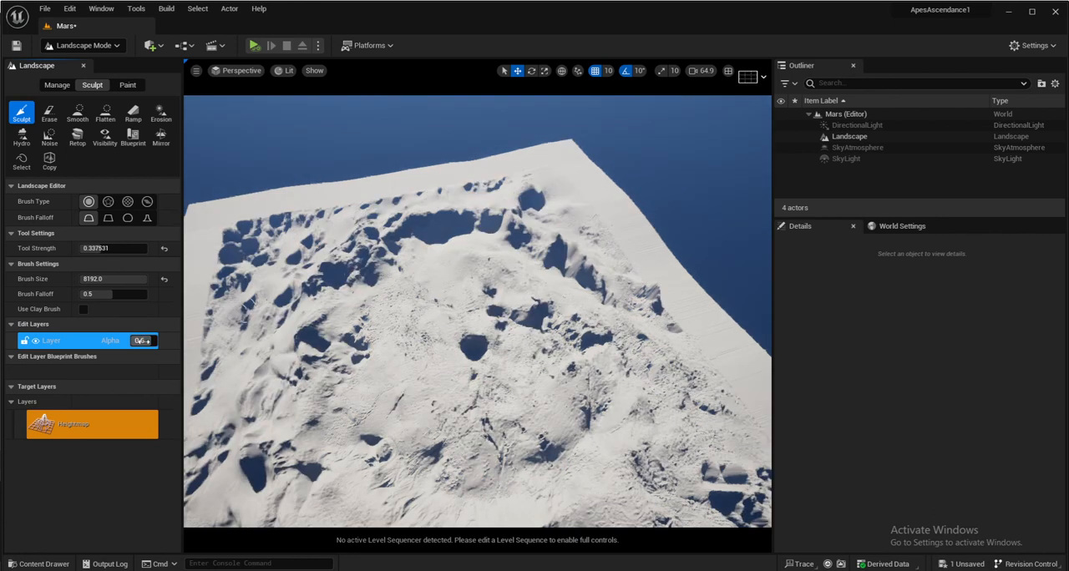
{"action": "type", "text": ".33"}
{"action": "key", "text": "Return"}
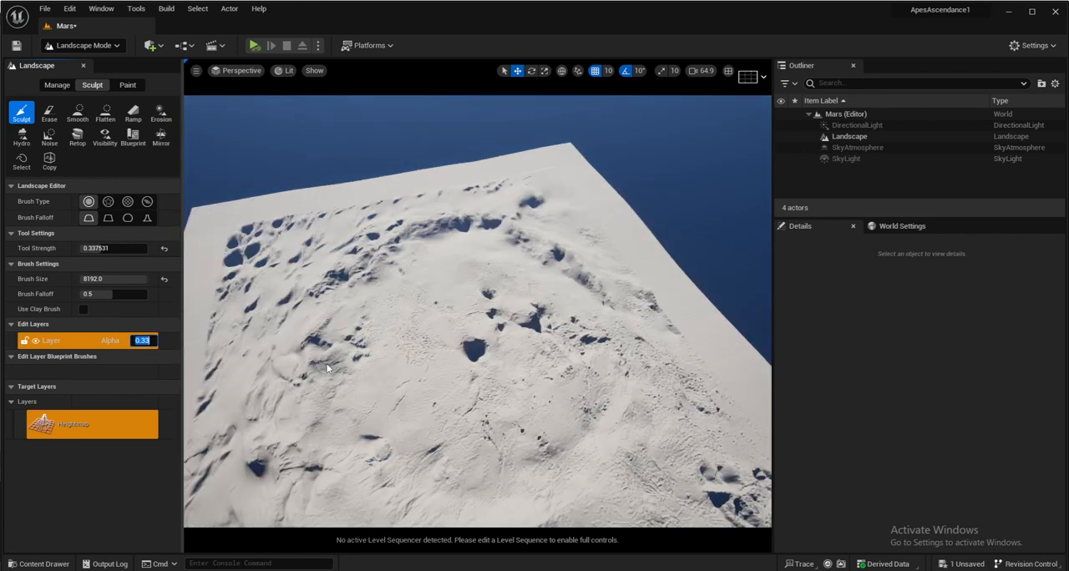
- Return to Selection mode, create a material named MarsMat in the Test folder and open it for editing
{"action": "right_click_drag", "start_coordinate": [421, 384], "coordinate": [328, 269]}
{"action": "key", "text": "w"}
{"action": "key", "text": "w"}
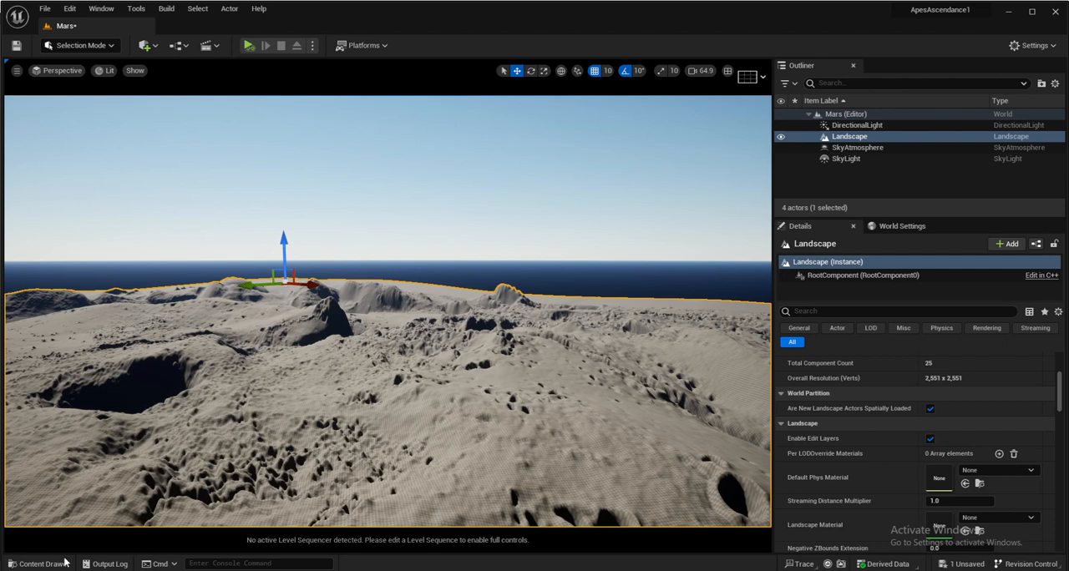
{"action": "left_click", "coordinate": [65, 564]}
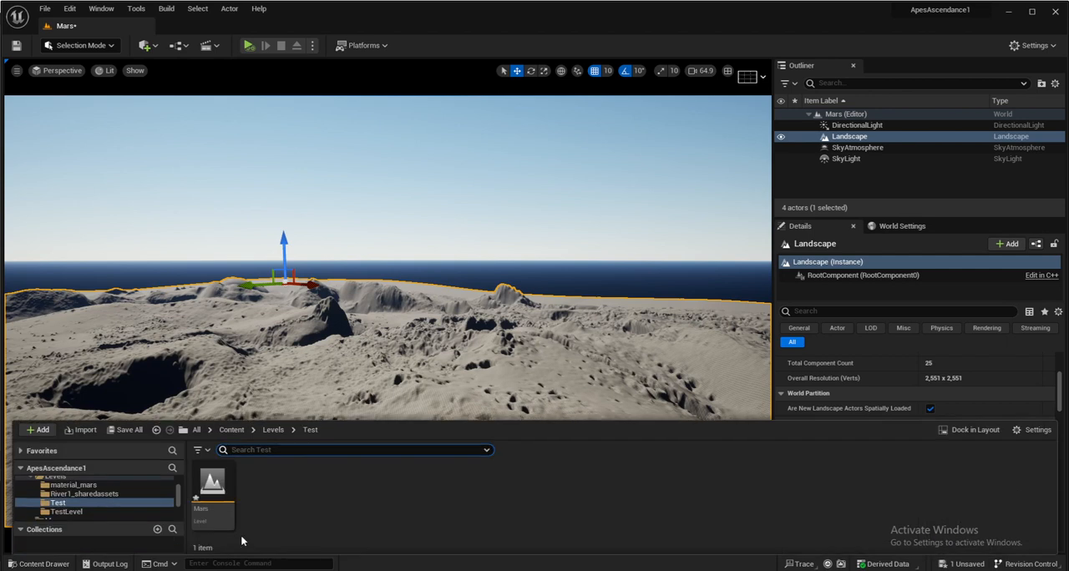
{"action": "right_click", "coordinate": [304, 511]}
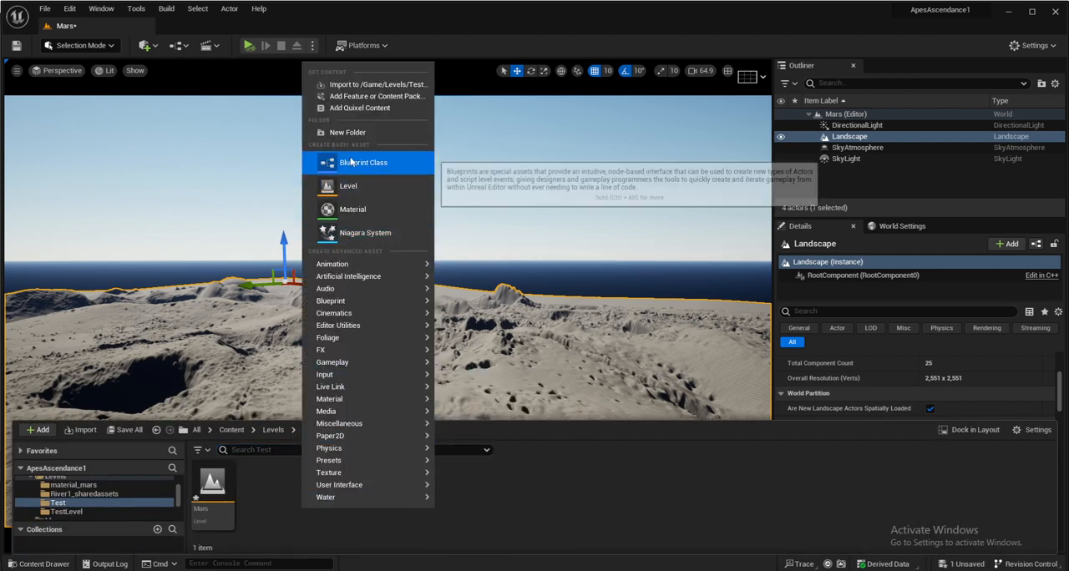
{"action": "left_click", "coordinate": [346, 210]}
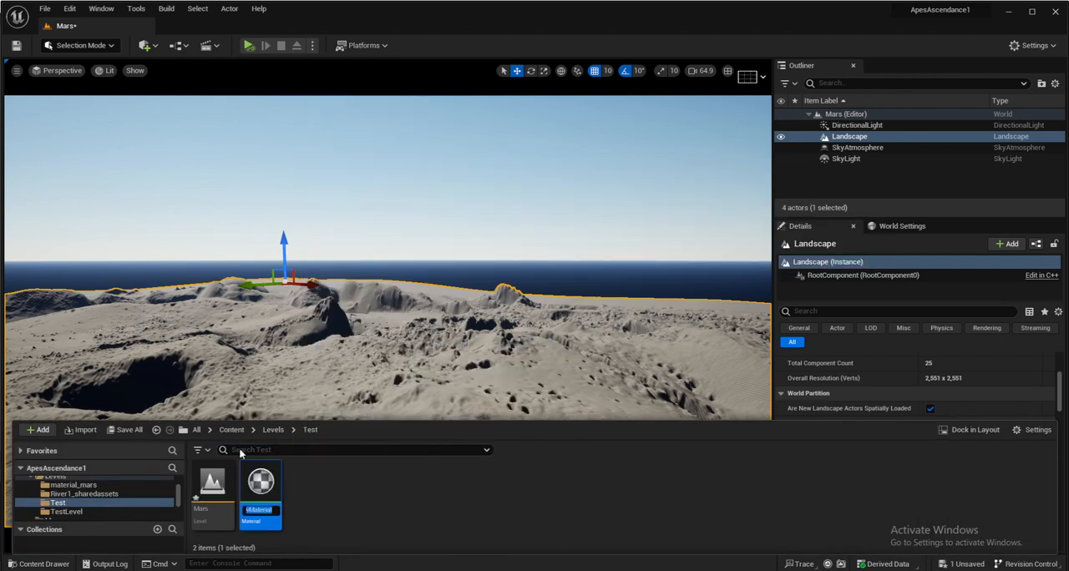
{"action": "type", "text": "Mars"}
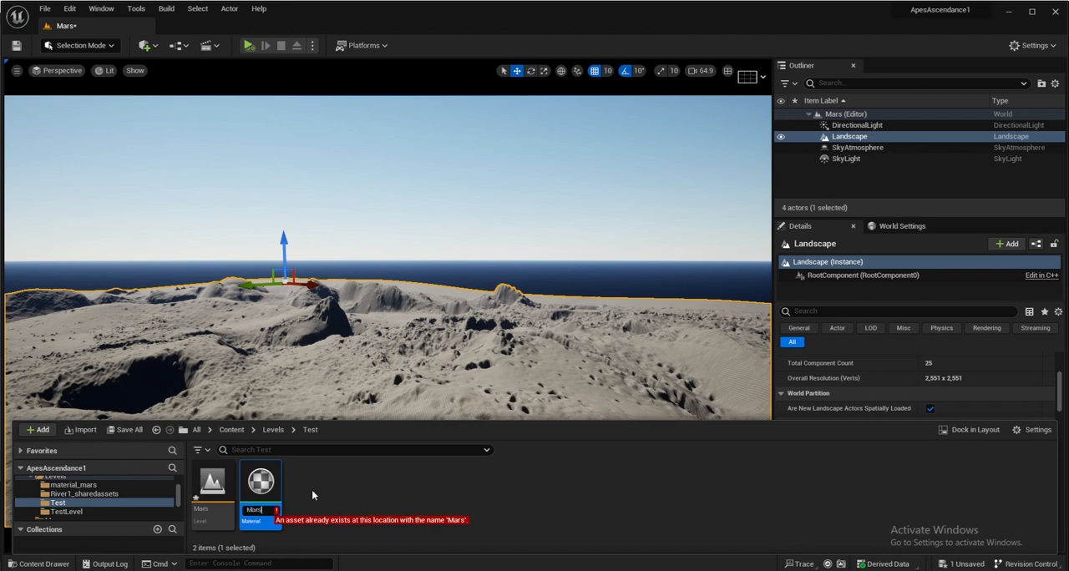
{"action": "type", "text": "Mat"}
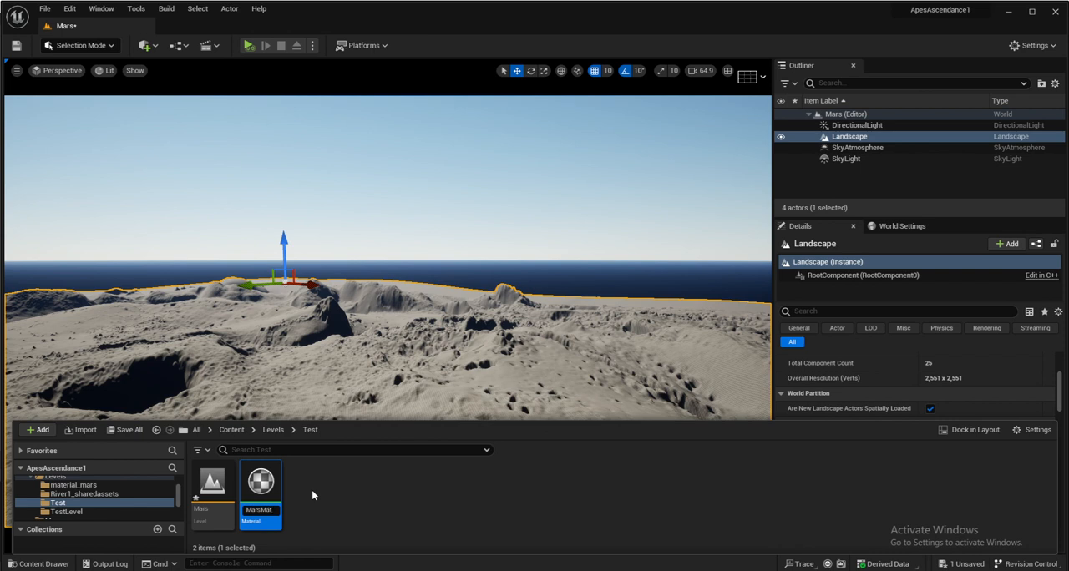
{"action": "key", "text": "Return"}
{"action": "double_click", "coordinate": [260, 488]}
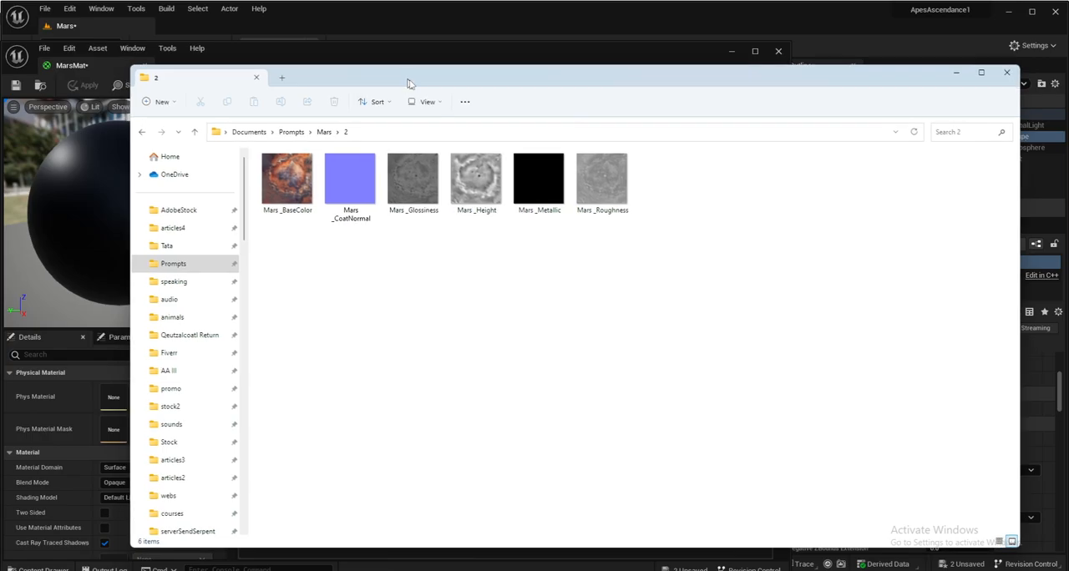
- Import all six Mars texture maps from the Mars\2 folder in File Explorer into the project's Test folder
{"action": "left_click_drag", "start_coordinate": [652, 269], "coordinate": [285, 150]}
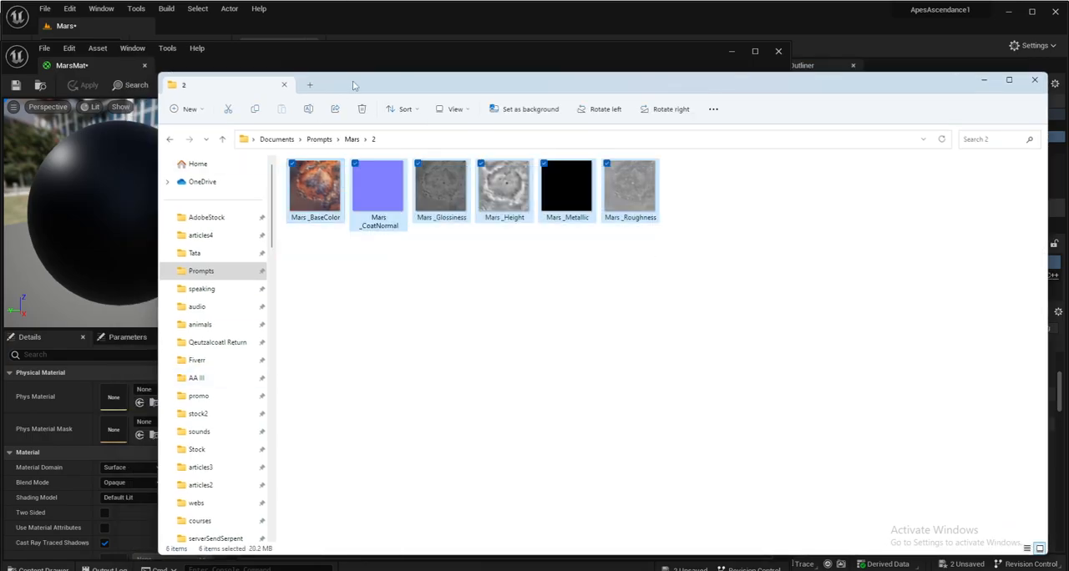
{"action": "left_click_drag", "start_coordinate": [342, 88], "coordinate": [740, 99]}
{"action": "left_click", "coordinate": [47, 568]}
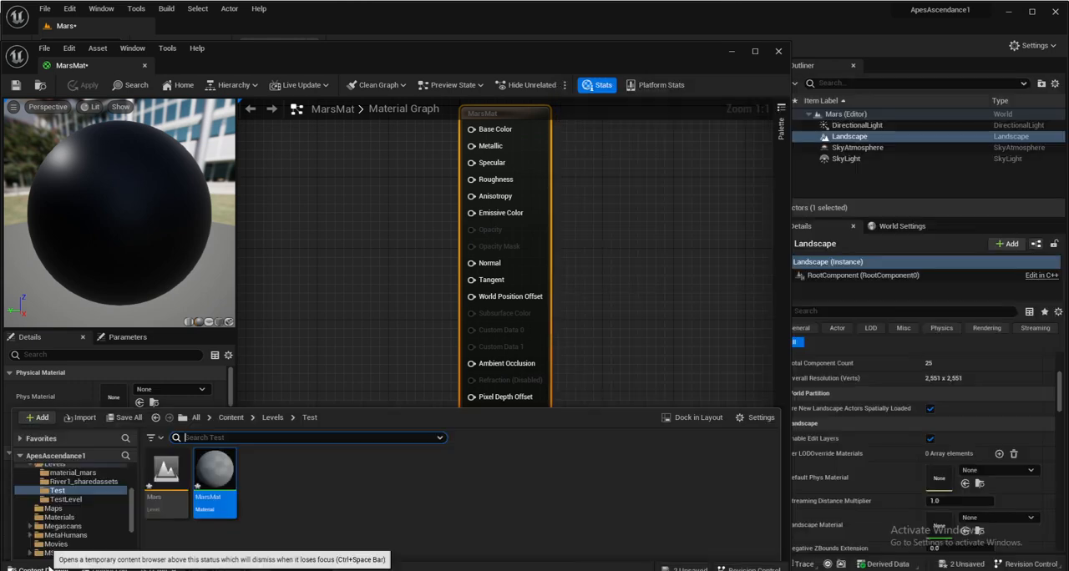
{"action": "key", "text": "alt+Tab"}
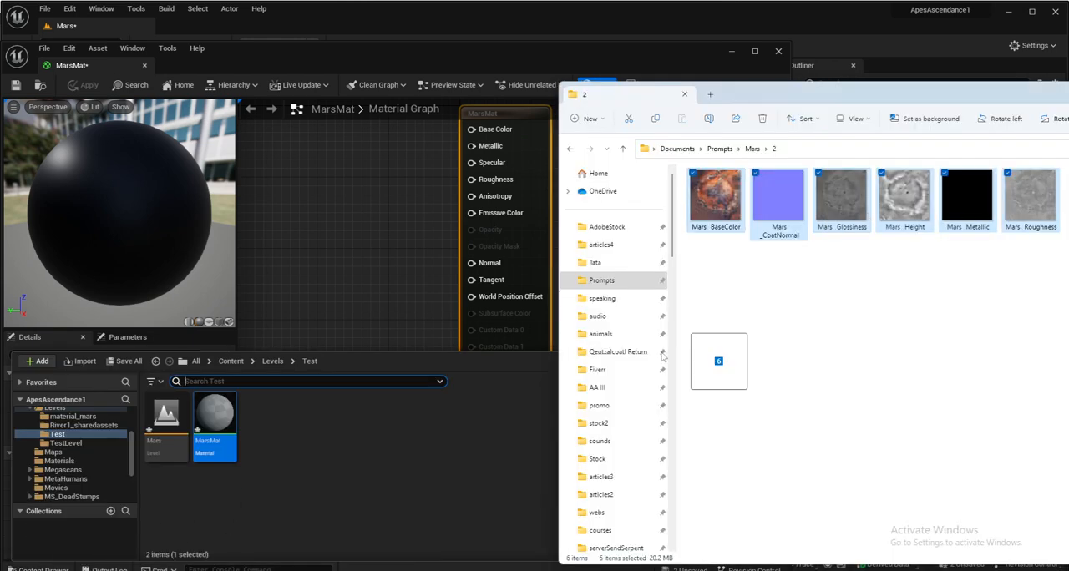
{"action": "left_click_drag", "start_coordinate": [402, 453], "coordinate": [432, 449]}
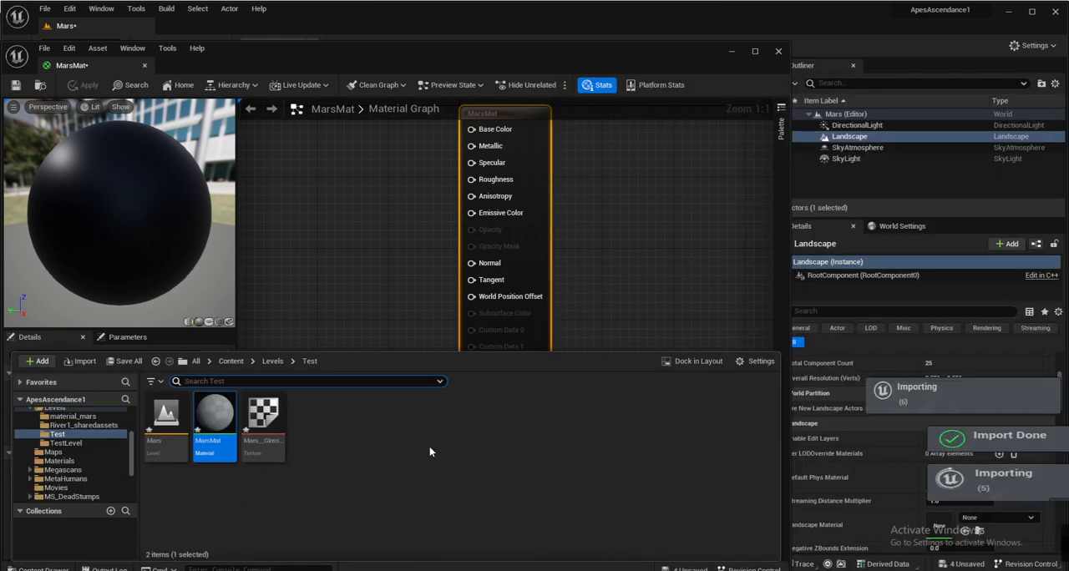
{"action": "left_click", "coordinate": [365, 427]}
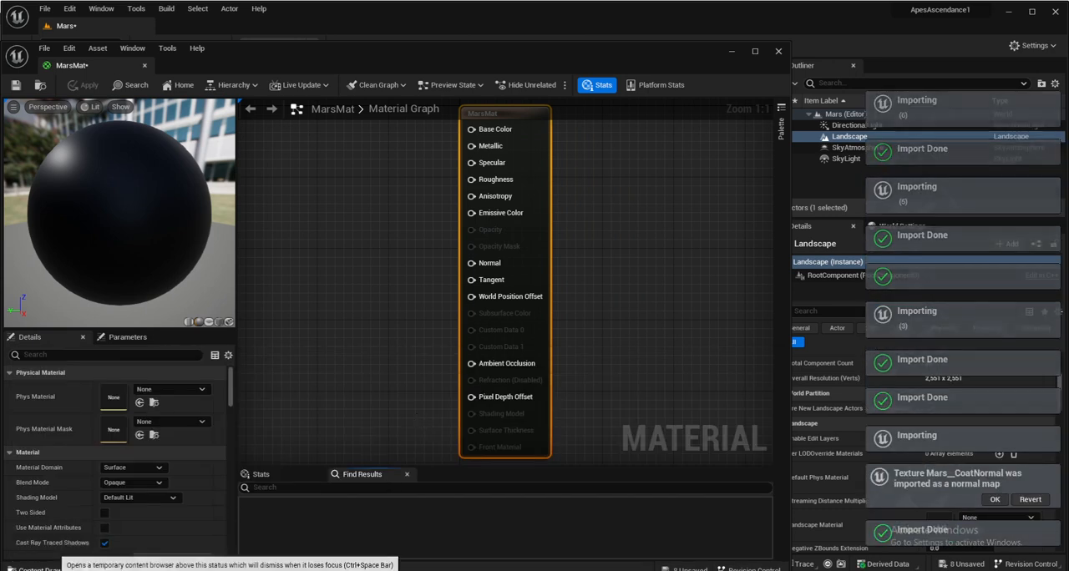
- Add the Mars__BaseColor texture to the MarsMat graph and connect its RGB output to Base Color
{"action": "left_click", "coordinate": [42, 569]}
{"action": "left_click_drag", "start_coordinate": [215, 415], "coordinate": [307, 209]}
{"action": "left_click_drag", "start_coordinate": [405, 237], "coordinate": [472, 129]}
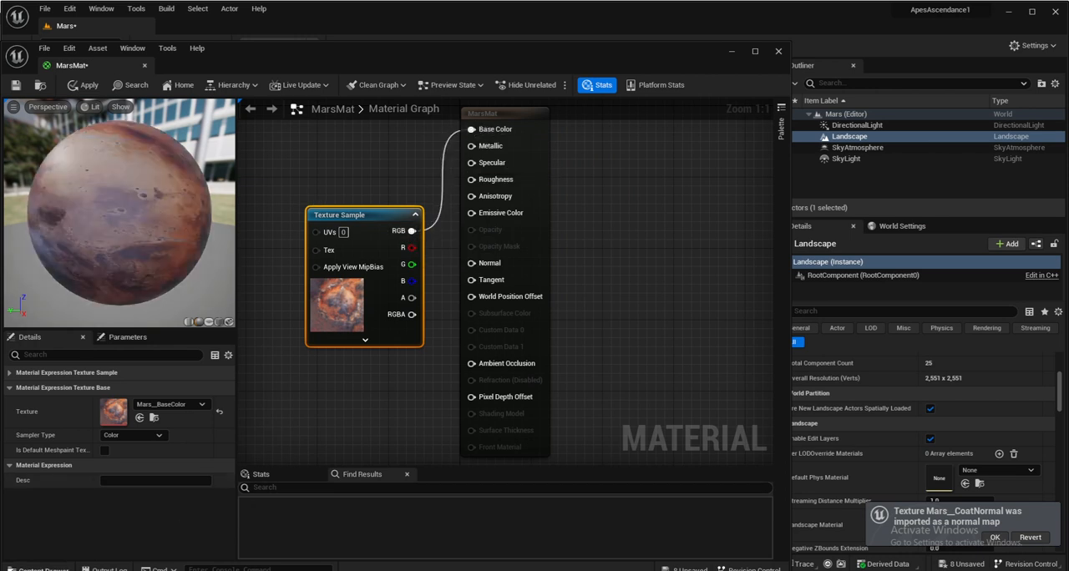
- Add the Mars__CoatNormal and Mars__Metallic textures to the graph and connect their RGB outputs to Normal and Metallic
{"action": "left_click", "coordinate": [41, 569]}
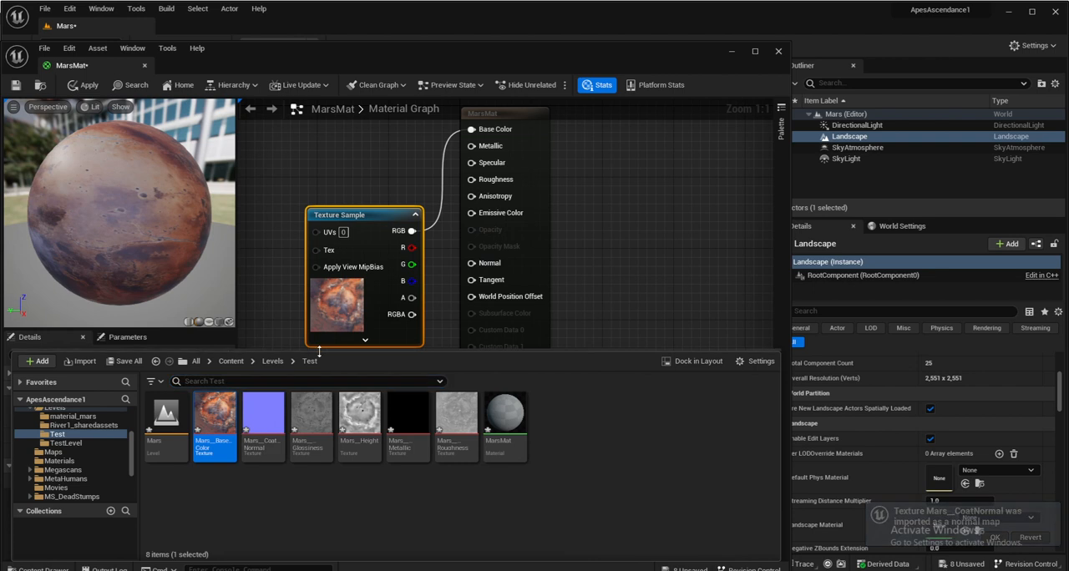
{"action": "left_click_drag", "start_coordinate": [318, 365], "coordinate": [317, 396]}
{"action": "left_click_drag", "start_coordinate": [263, 455], "coordinate": [334, 387]}
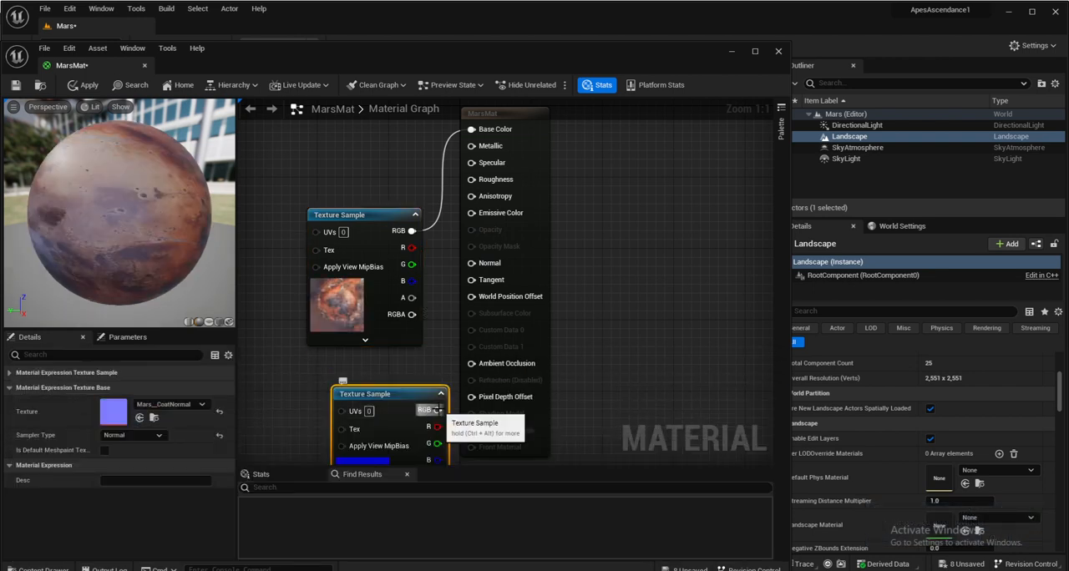
{"action": "left_click_drag", "start_coordinate": [436, 411], "coordinate": [472, 263]}
{"action": "key", "text": "ctrl+space"}
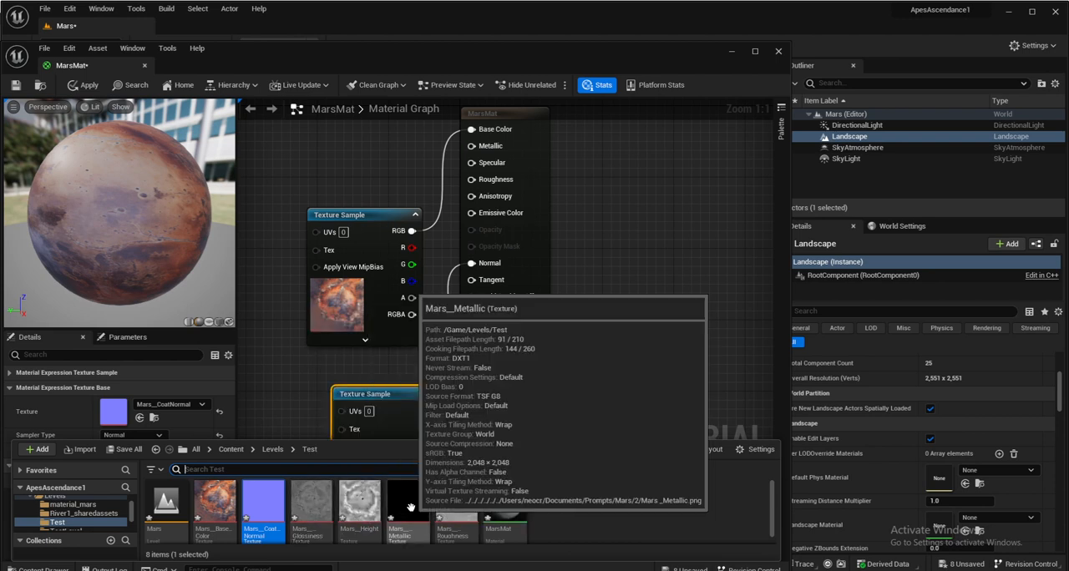
{"action": "left_click_drag", "start_coordinate": [411, 507], "coordinate": [472, 146]}
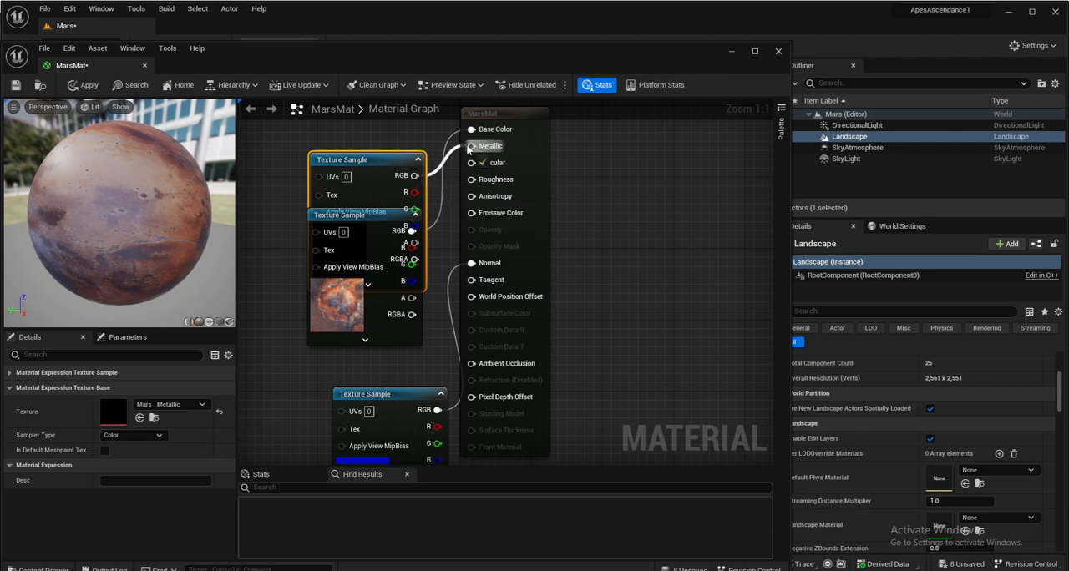
- Add the Mars__Roughness texture to the MarsMat graph and move the Mars__Metallic node clear of the base color node
{"action": "left_click", "coordinate": [38, 569]}
{"action": "left_click_drag", "start_coordinate": [461, 502], "coordinate": [276, 353]}
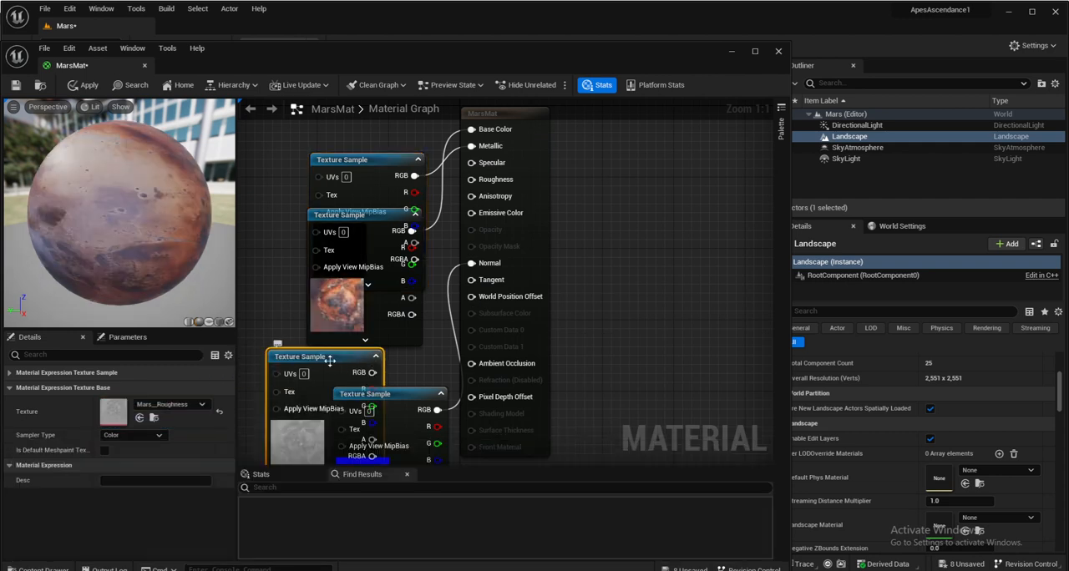
{"action": "left_click_drag", "start_coordinate": [342, 156], "coordinate": [278, 116]}
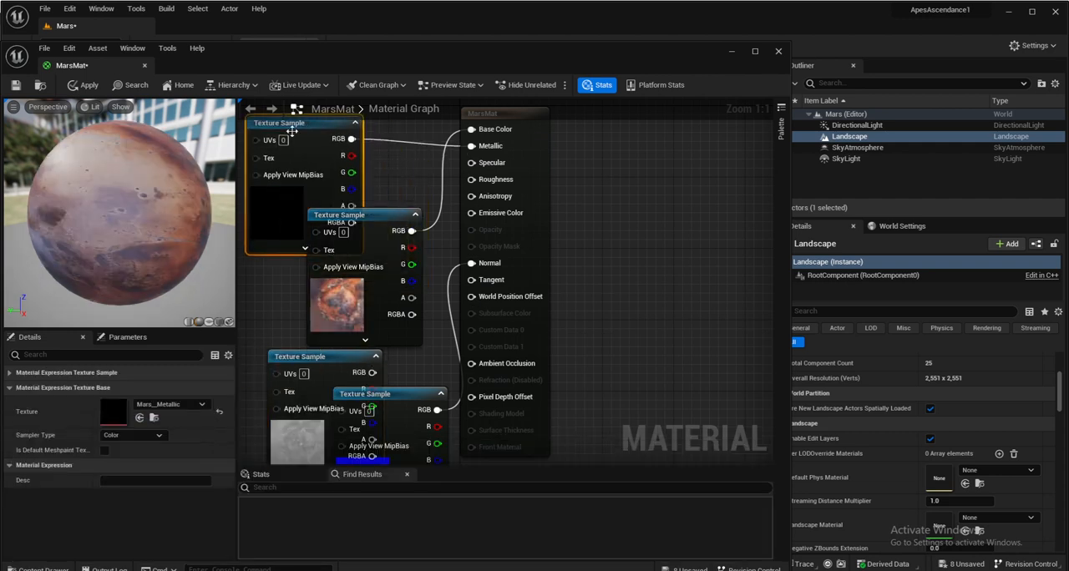
{"action": "scroll", "coordinate": [370, 283], "scroll_direction": "down", "scroll_amount": 4}
{"action": "left_click_drag", "start_coordinate": [347, 206], "coordinate": [332, 175]}
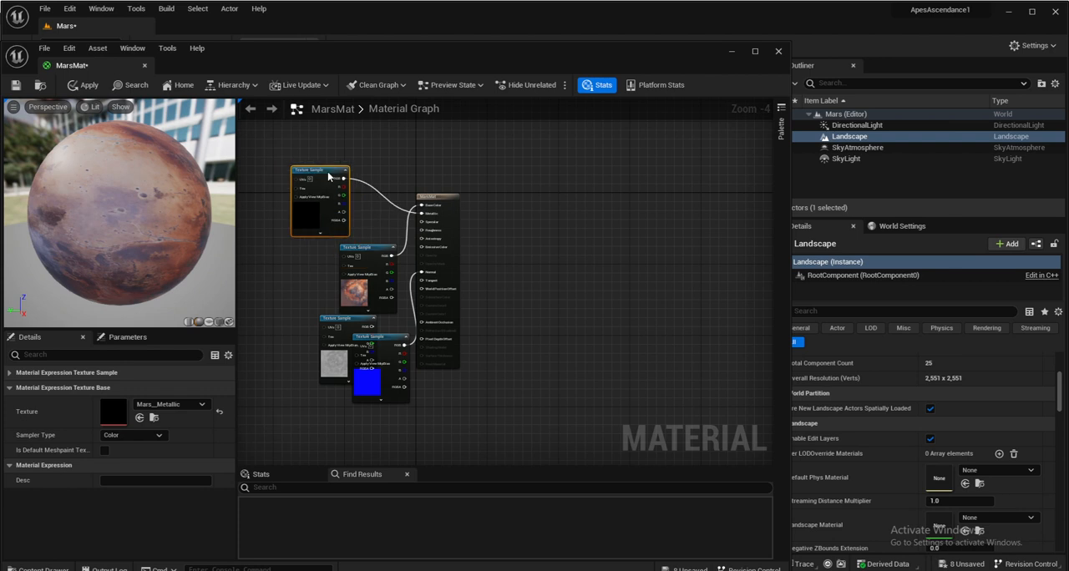
- Line up the base color and roughness texture nodes and connect the Mars__Roughness RGB output to Roughness
{"action": "scroll", "coordinate": [331, 176], "scroll_direction": "up", "scroll_amount": 2}
{"action": "left_click_drag", "start_coordinate": [370, 279], "coordinate": [305, 281]}
{"action": "left_click_drag", "start_coordinate": [343, 390], "coordinate": [299, 395]}
{"action": "scroll", "coordinate": [354, 389], "scroll_direction": "down", "scroll_amount": 3}
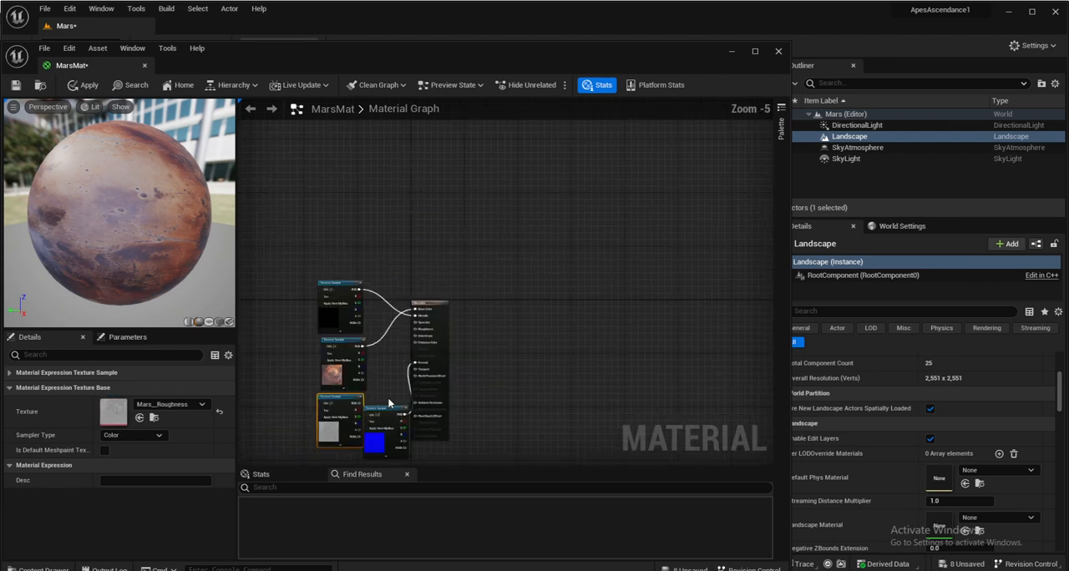
{"action": "scroll", "coordinate": [386, 401], "scroll_direction": "up", "scroll_amount": 2}
{"action": "left_click_drag", "start_coordinate": [377, 413], "coordinate": [438, 273]}
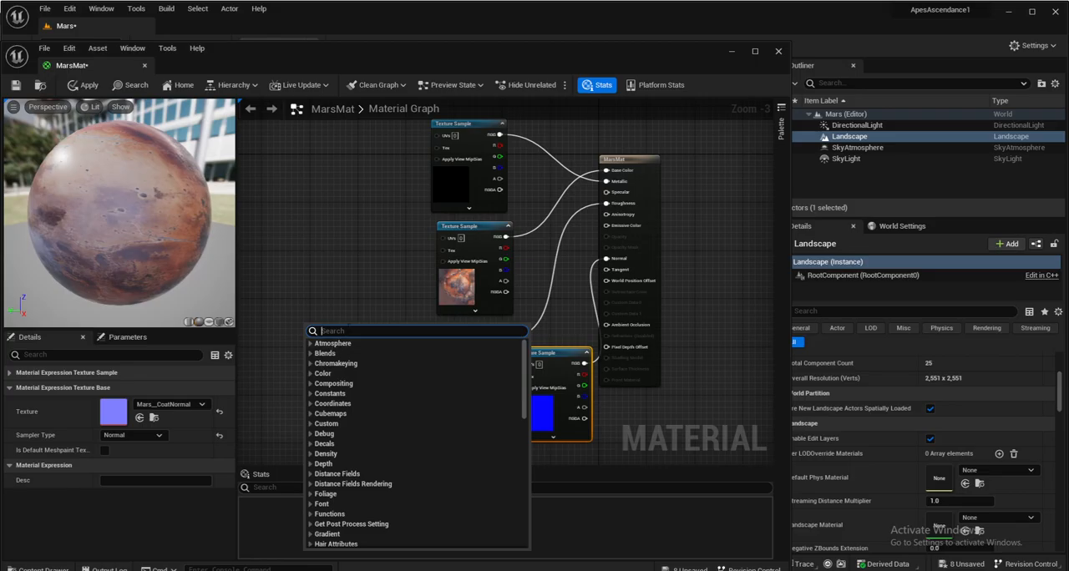
- Add a TextureCoordinate node to the graph and place it in the free space before the texture samples
{"action": "type", "text": "tex"}
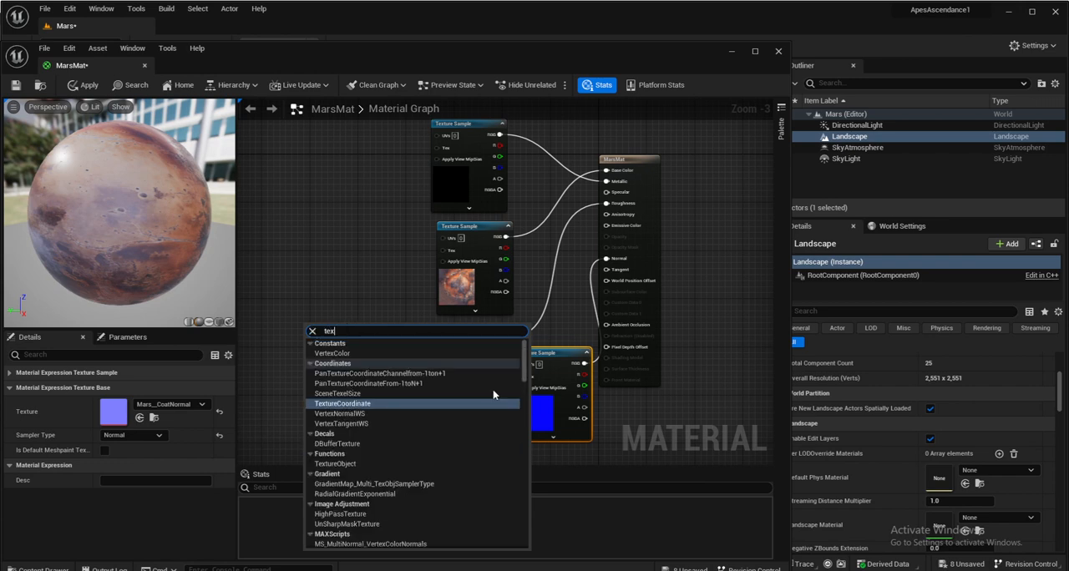
{"action": "left_click", "coordinate": [401, 403]}
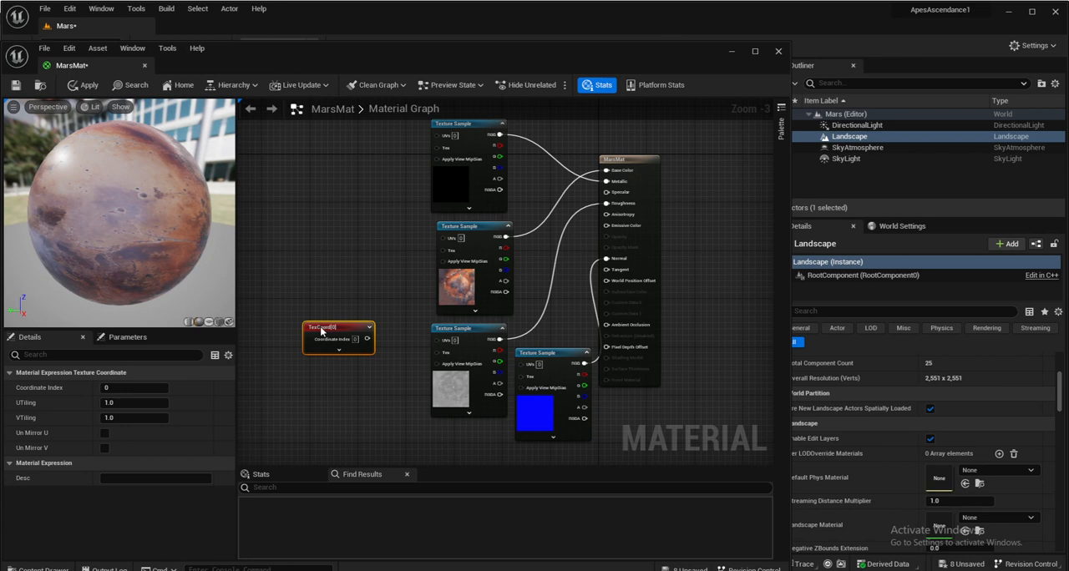
{"action": "left_click_drag", "start_coordinate": [320, 328], "coordinate": [279, 299]}
- Add a Constant node below the TexCoord node, convert it to a parameter and name it Tiling
{"action": "right_click", "coordinate": [341, 376]}
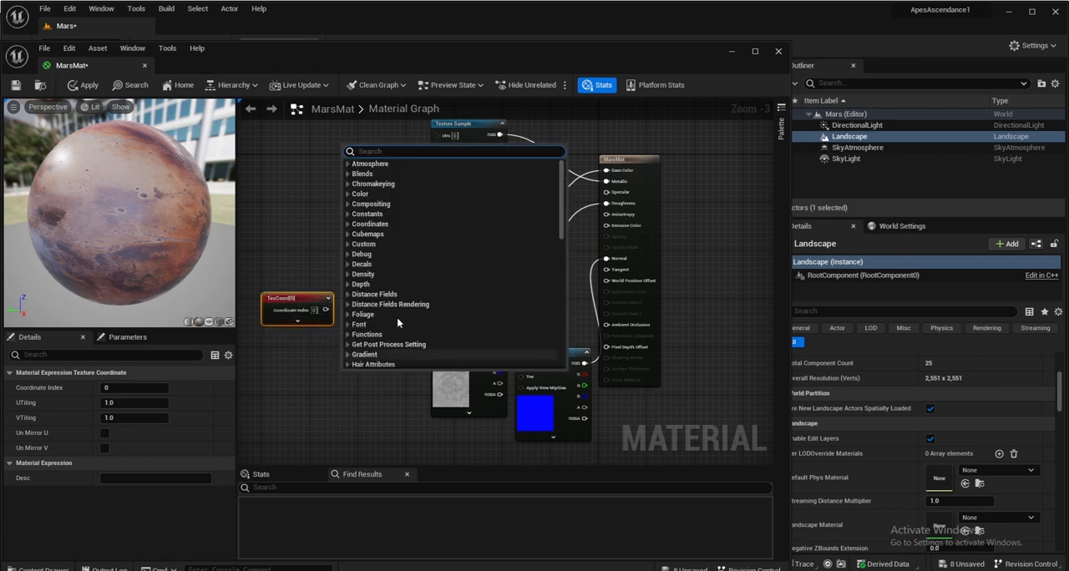
{"action": "type", "text": "cons"}
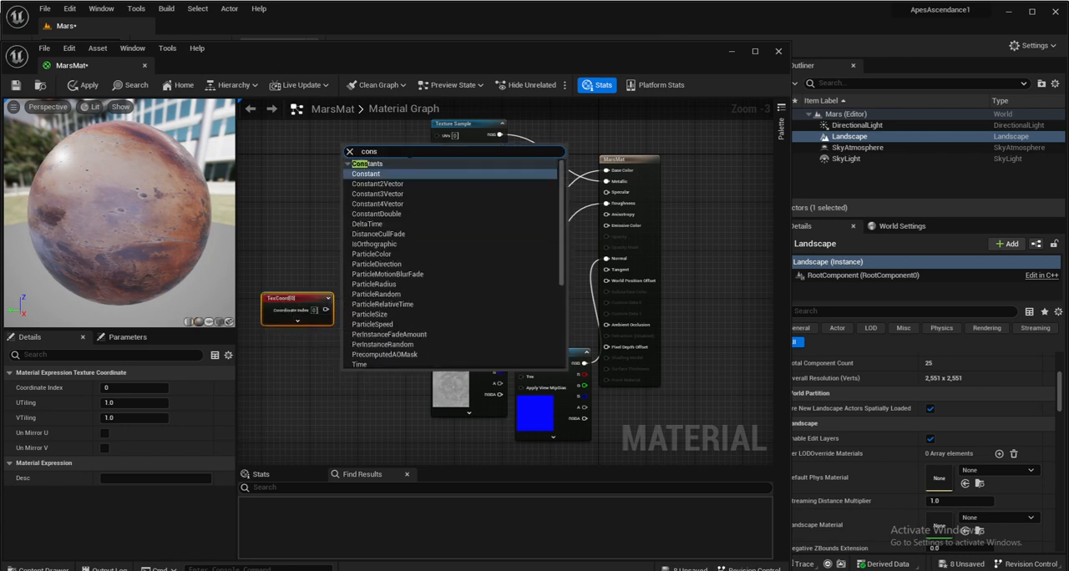
{"action": "left_click", "coordinate": [373, 176]}
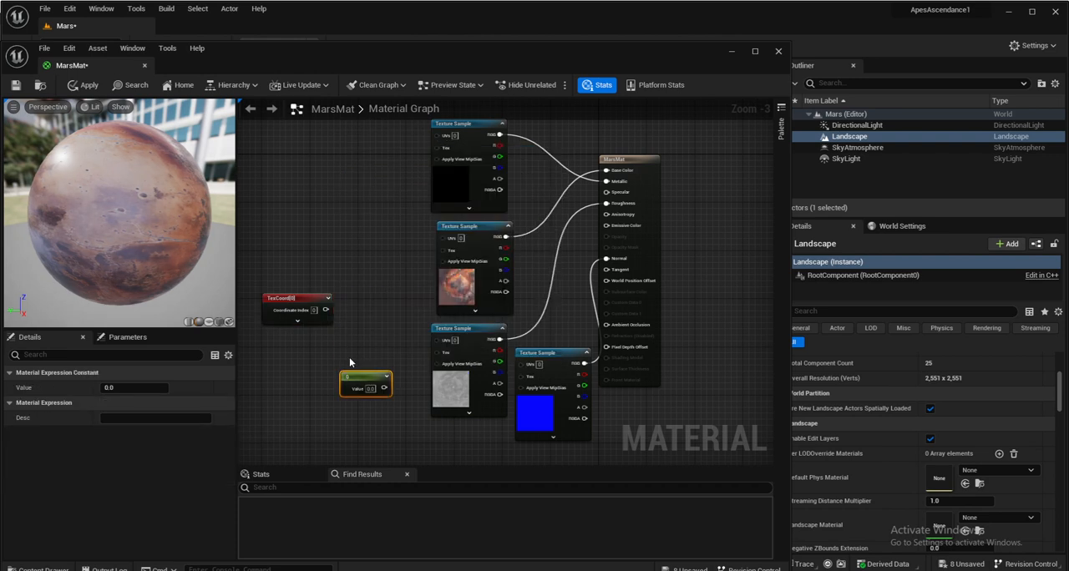
{"action": "right_click", "coordinate": [359, 379]}
{"action": "left_click", "coordinate": [418, 163]}
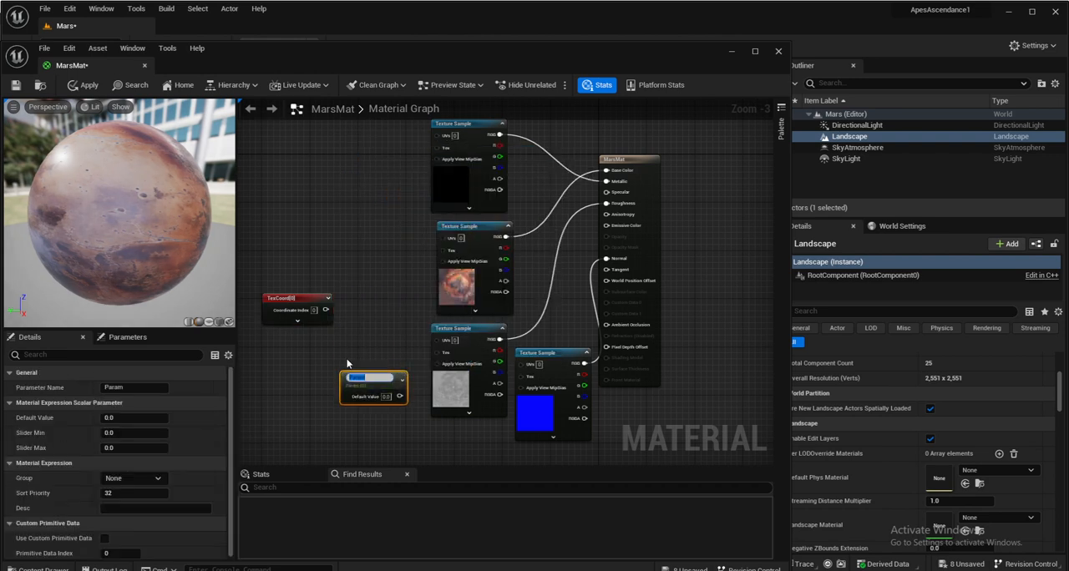
{"action": "type", "text": "Tiling"}
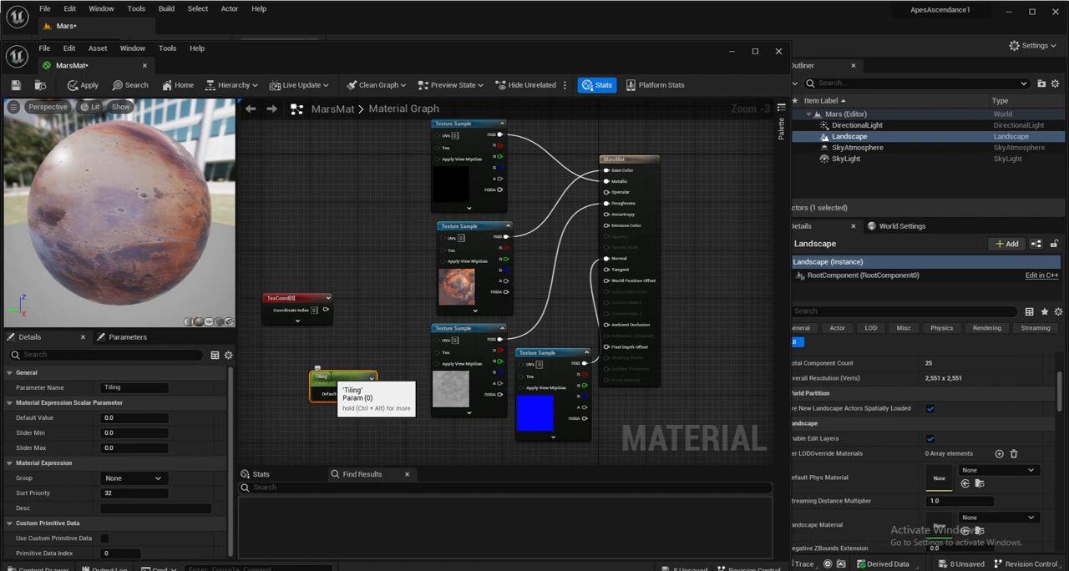
- Add a Multiply node and place it between the TexCoord and Tiling nodes and the texture samples
{"action": "right_click", "coordinate": [357, 356]}
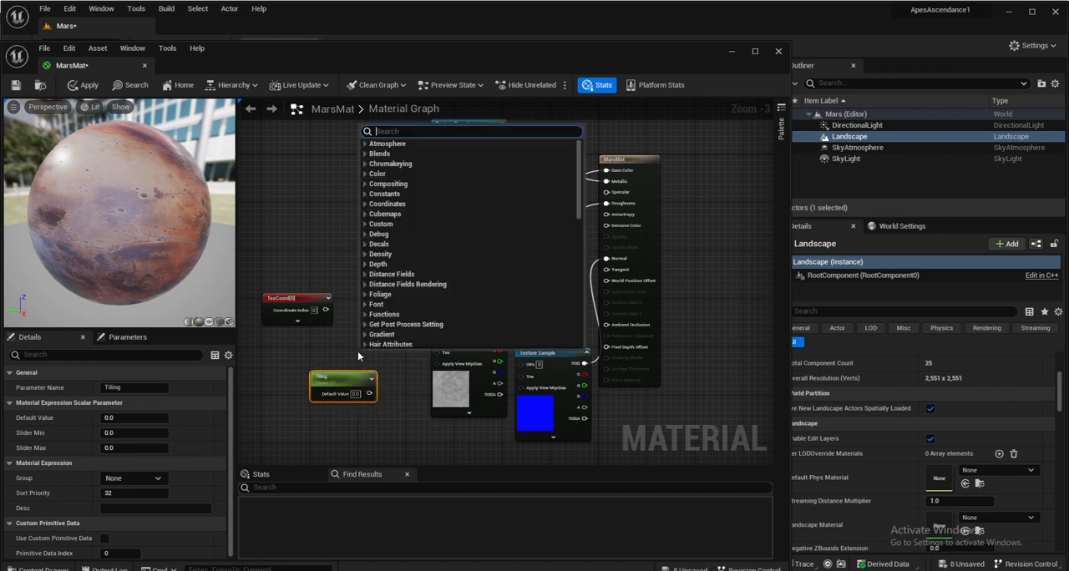
{"action": "type", "text": "mul"}
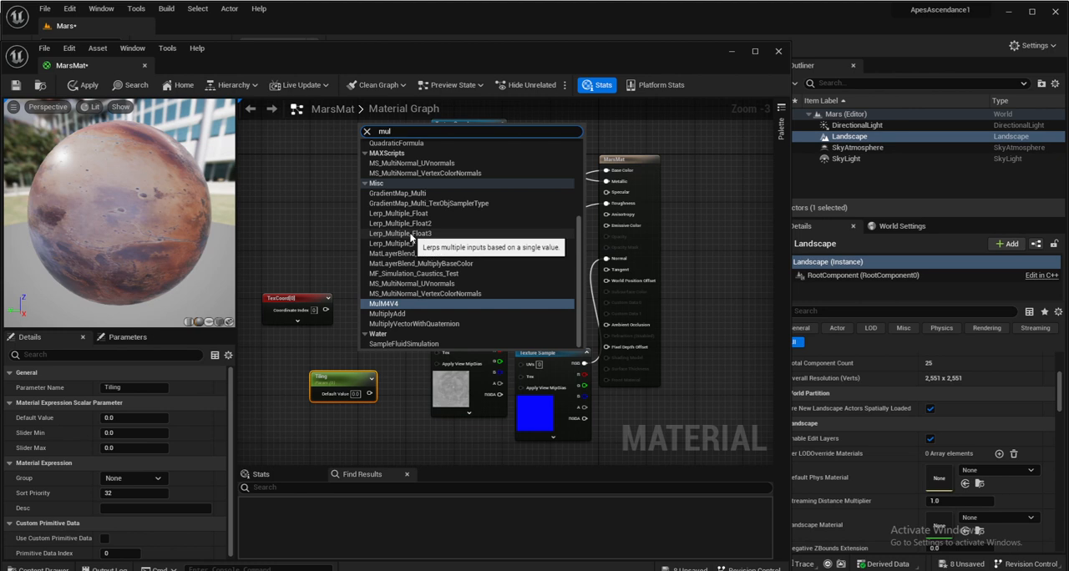
{"action": "type", "text": "ti"}
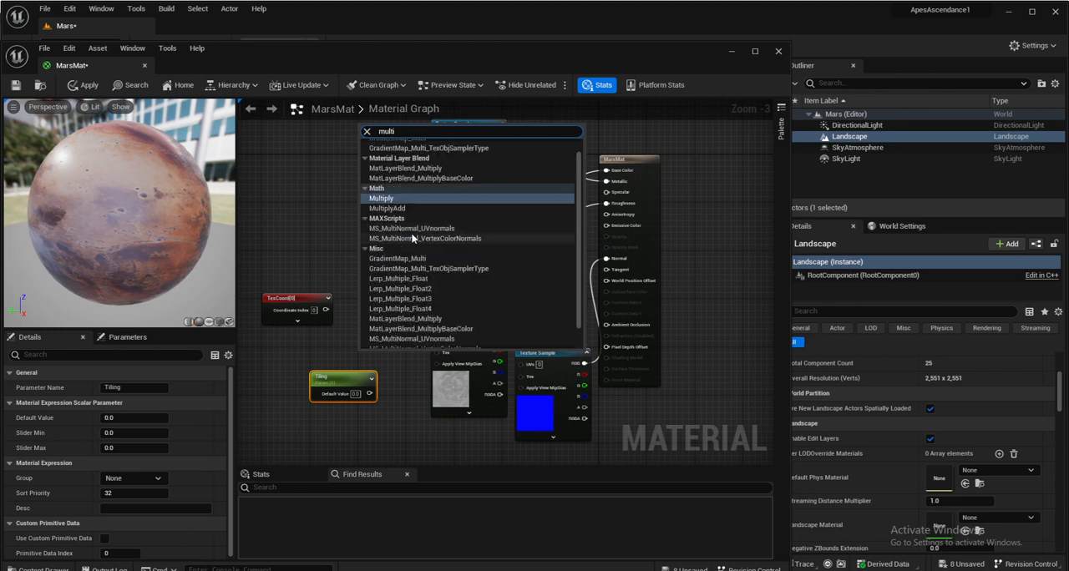
{"action": "left_click", "coordinate": [400, 199]}
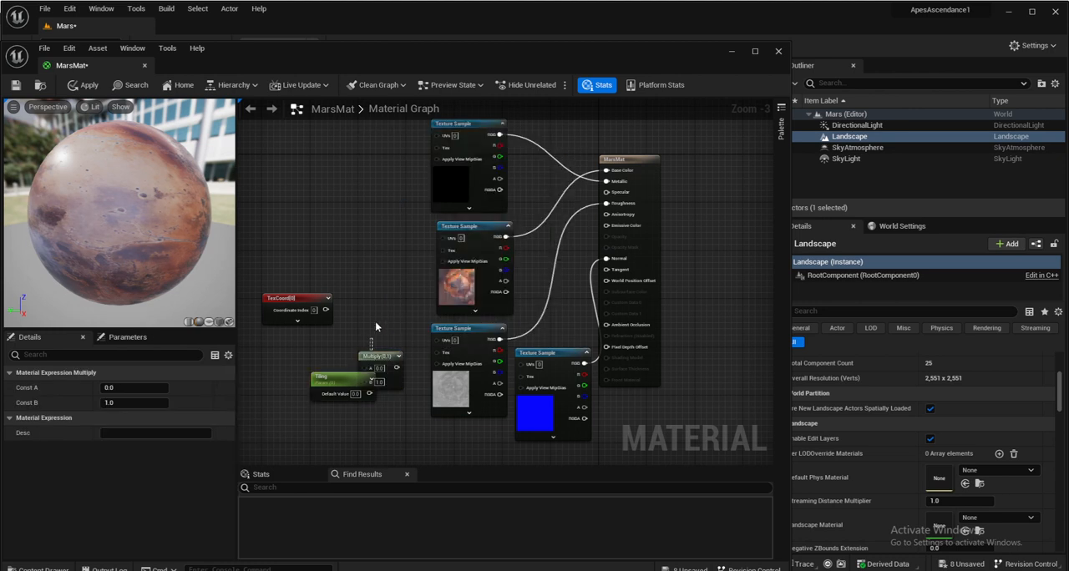
{"action": "left_click_drag", "start_coordinate": [378, 294], "coordinate": [379, 294]}
{"action": "left_click_drag", "start_coordinate": [381, 356], "coordinate": [380, 315]}
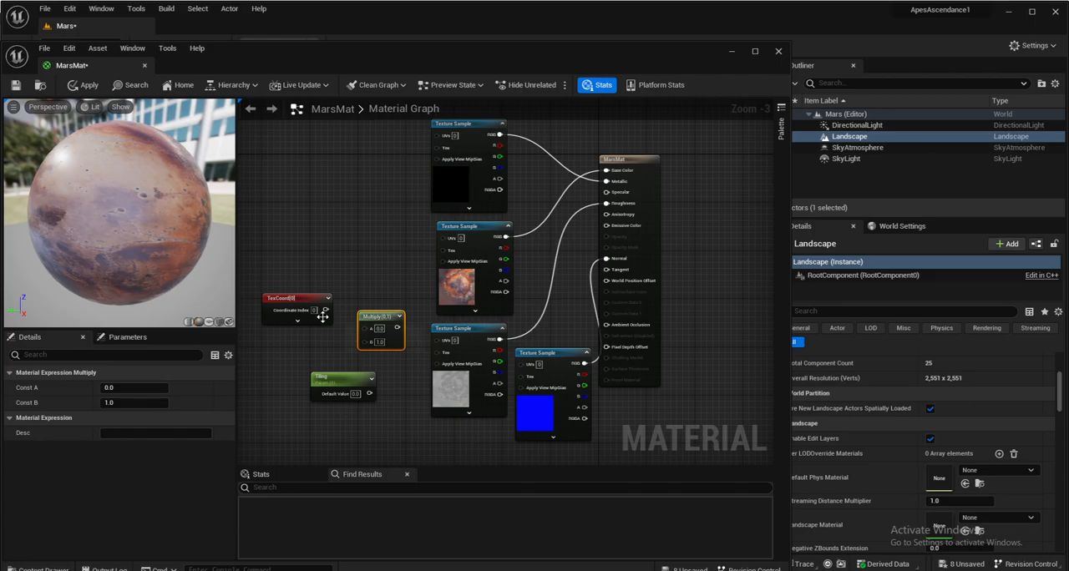
- Connect TexCoord and Tiling to Multiply's A and B inputs, and Multiply's output to the UVs of all four texture samples
{"action": "left_click_drag", "start_coordinate": [326, 310], "coordinate": [368, 330]}
{"action": "left_click_drag", "start_coordinate": [370, 394], "coordinate": [433, 335]}
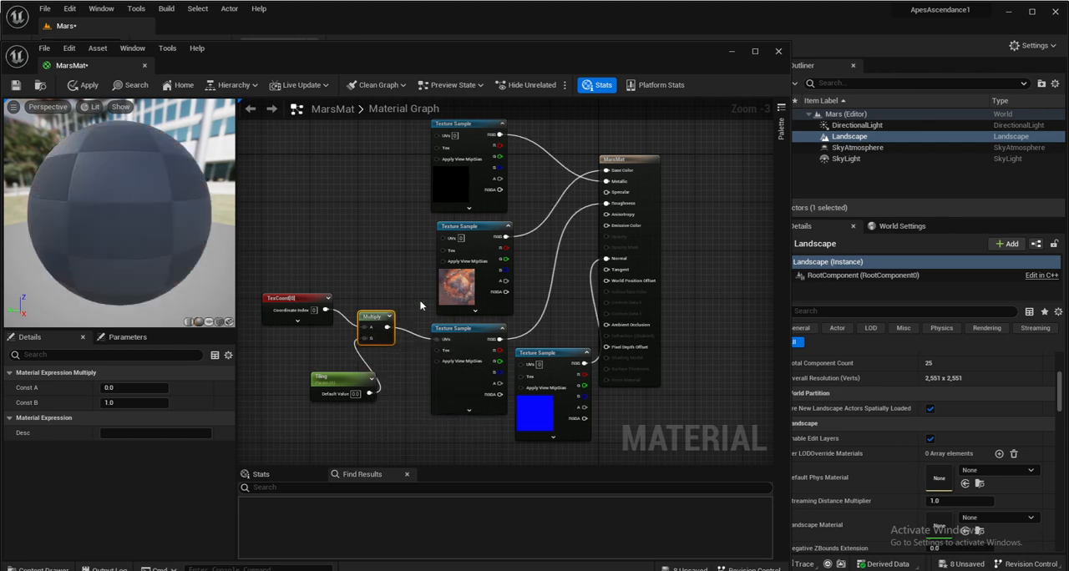
{"action": "right_click_drag", "start_coordinate": [401, 244], "coordinate": [395, 271]}
{"action": "left_click_drag", "start_coordinate": [383, 349], "coordinate": [434, 160]}
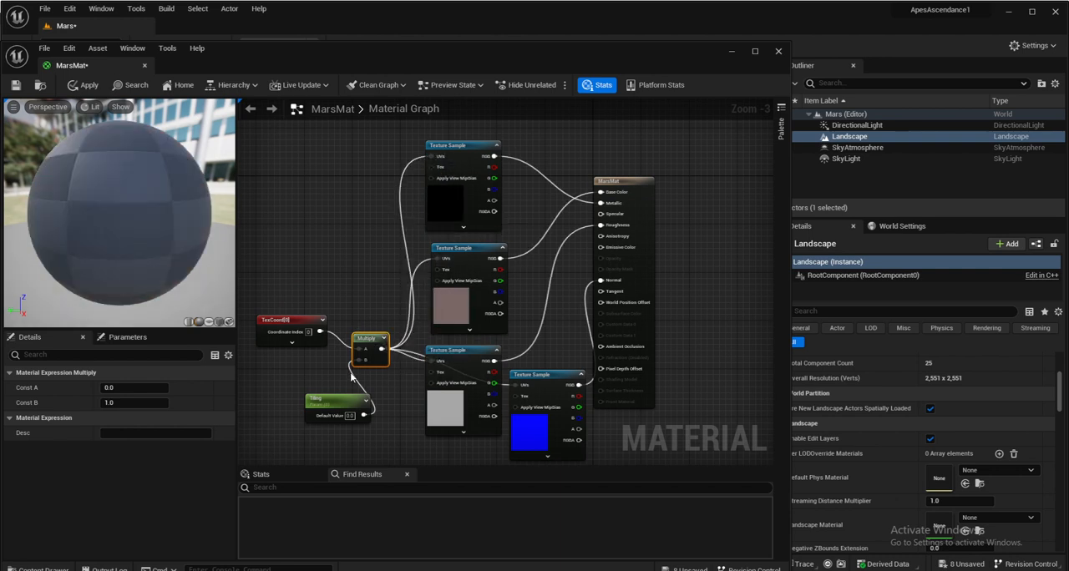
- Set the Tiling parameter's default value to 0.0006, then save and close MarsMat
{"action": "left_click", "coordinate": [352, 417]}
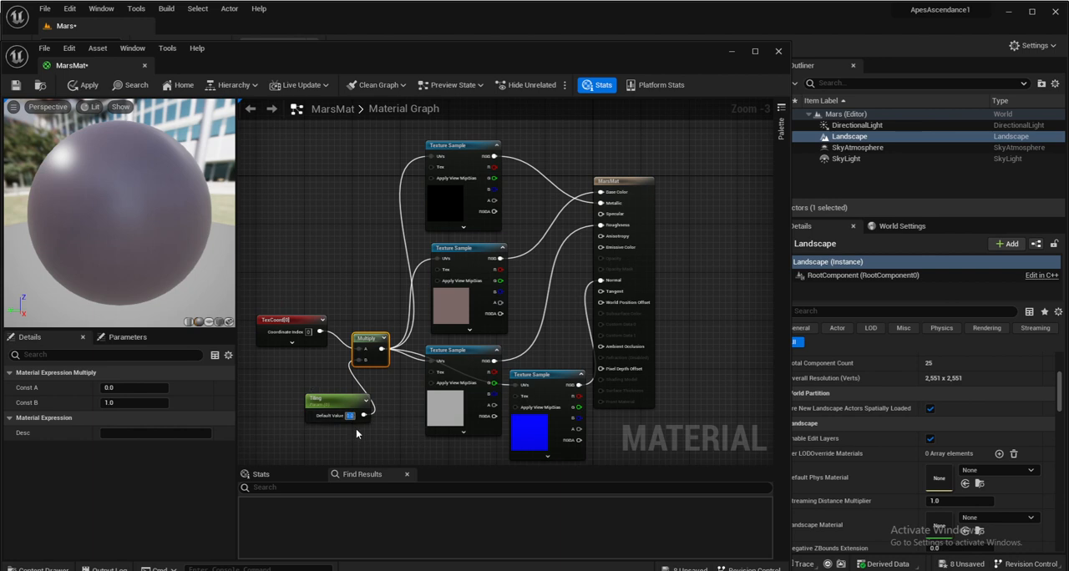
{"action": "type", "text": "0.005"}
{"action": "key", "text": "Return"}
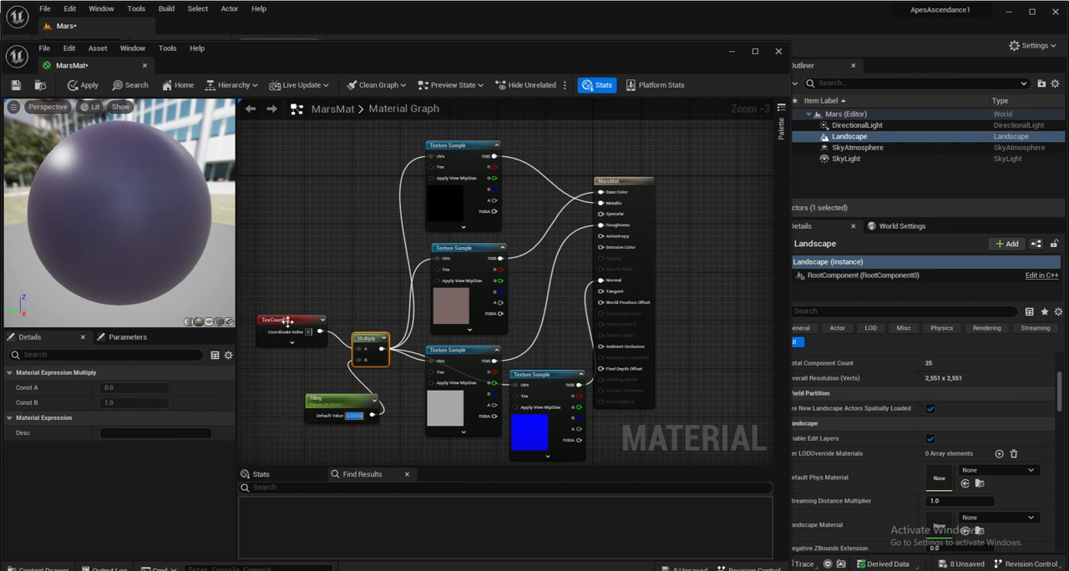
{"action": "key", "text": "ctrl+s"}
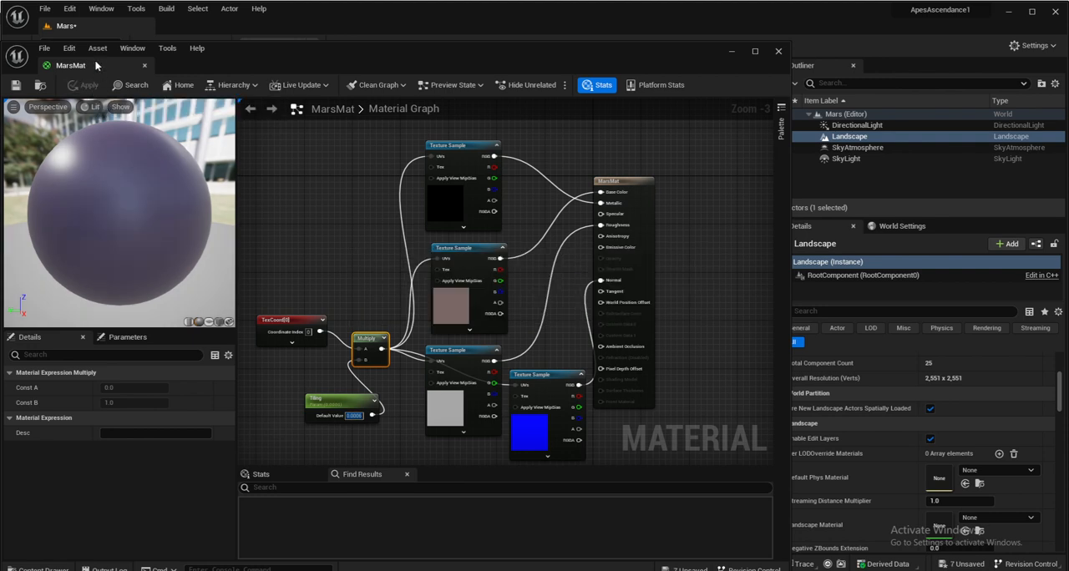
{"action": "left_click", "coordinate": [144, 65]}
- Assign MarsMat as the Landscape Material of the Landscape actor
{"action": "right_click_drag", "start_coordinate": [394, 398], "coordinate": [411, 422]}
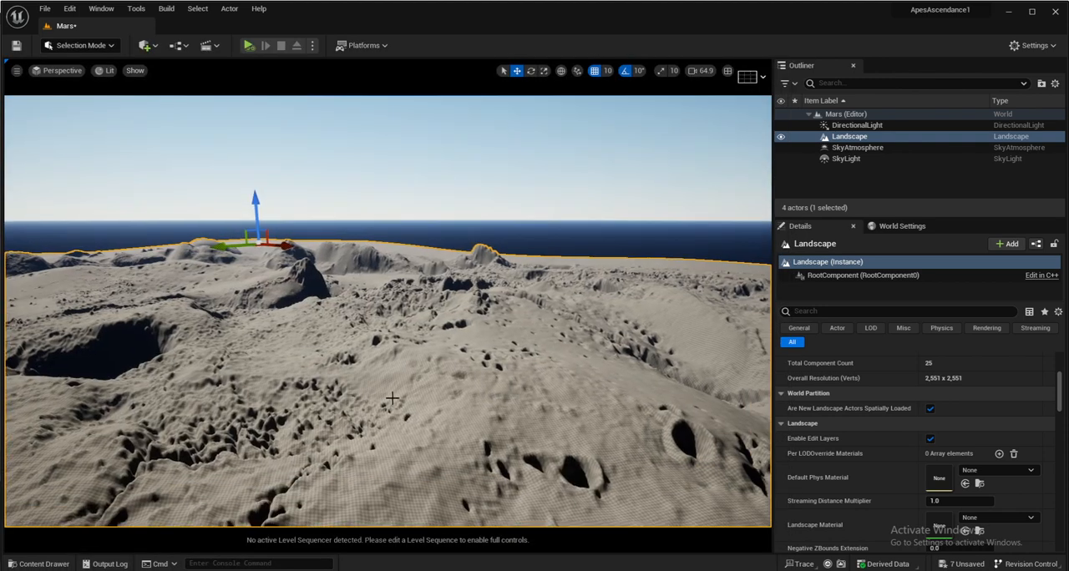
{"action": "left_click", "coordinate": [996, 518]}
{"action": "type", "text": "mars"}
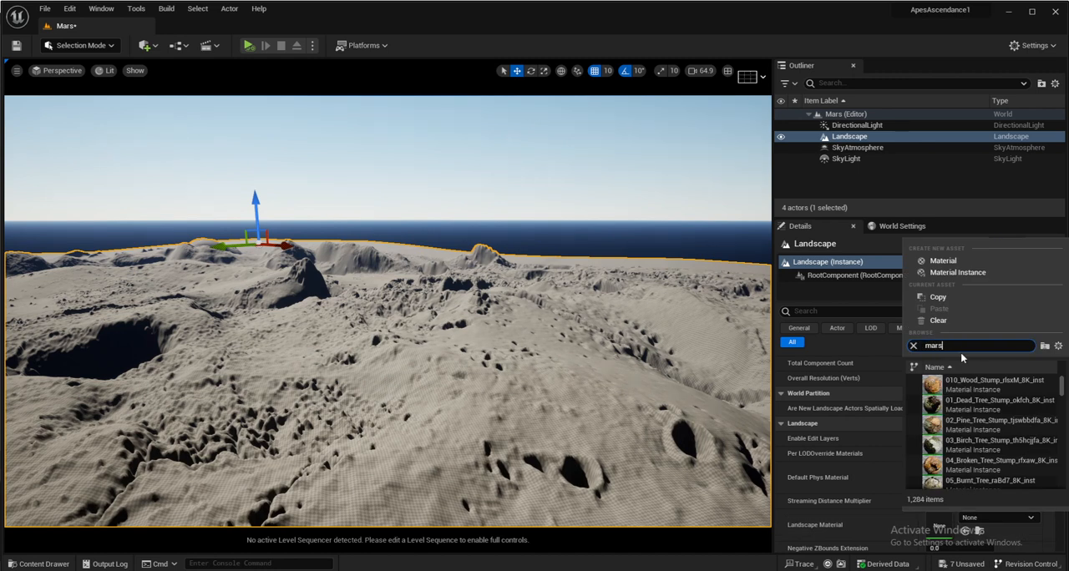
{"action": "left_click", "coordinate": [977, 385]}
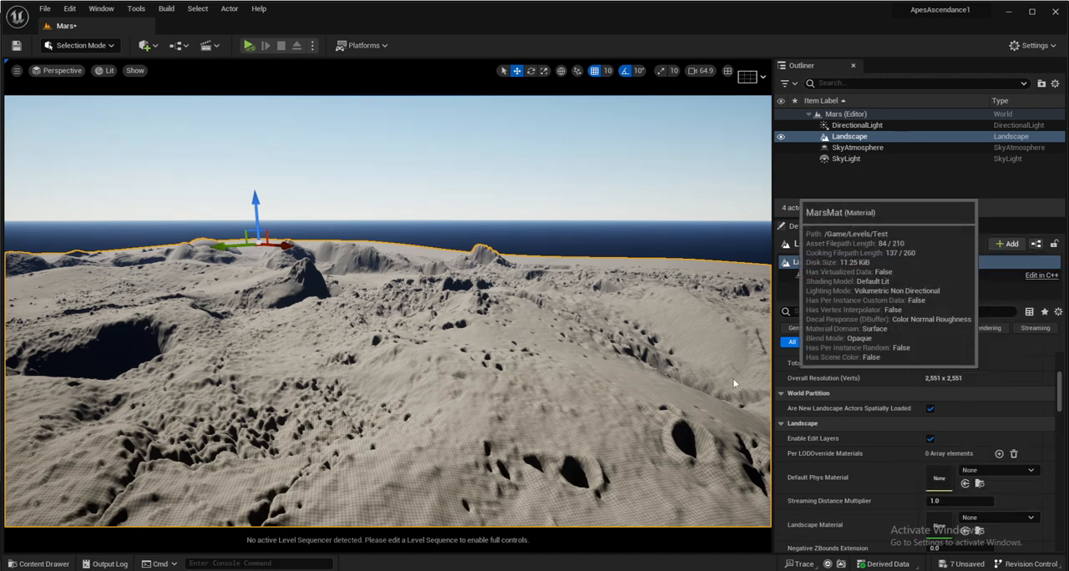
- Reopen MarsMat from the Test folder, set the Tiling default value to 0.00048, apply the change and close the material
{"action": "right_click_drag", "start_coordinate": [361, 351], "coordinate": [371, 403]}
{"action": "scroll", "coordinate": [382, 343], "scroll_direction": "down", "scroll_amount": 3}
{"action": "scroll", "coordinate": [381, 343], "scroll_direction": "down", "scroll_amount": 5}
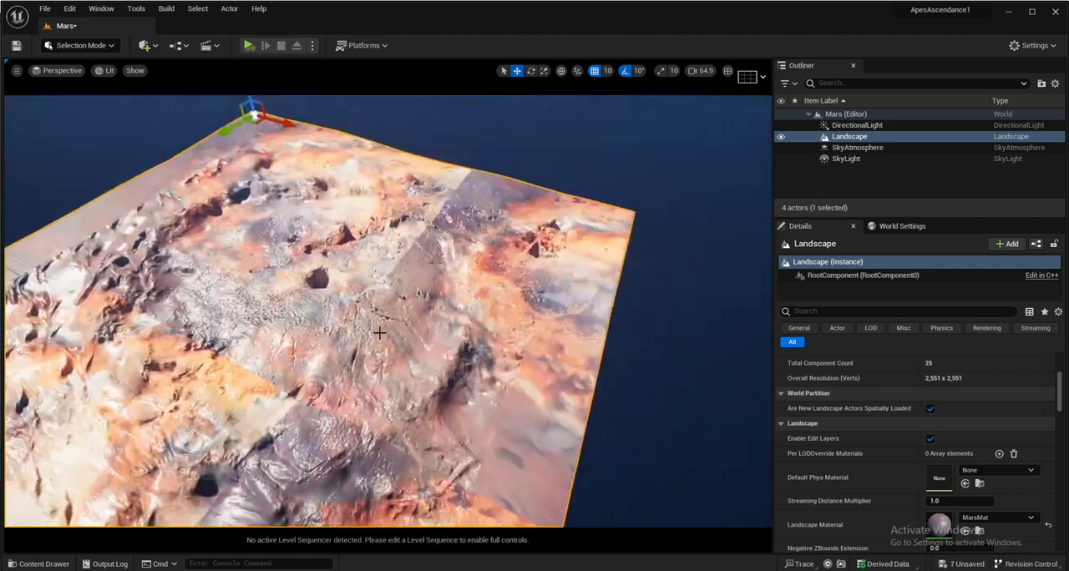
{"action": "scroll", "coordinate": [386, 323], "scroll_direction": "up", "scroll_amount": 5}
{"action": "right_click_drag", "start_coordinate": [386, 323], "coordinate": [349, 310]}
{"action": "right_click_drag", "start_coordinate": [397, 382], "coordinate": [462, 434]}
{"action": "left_click", "coordinate": [46, 565]}
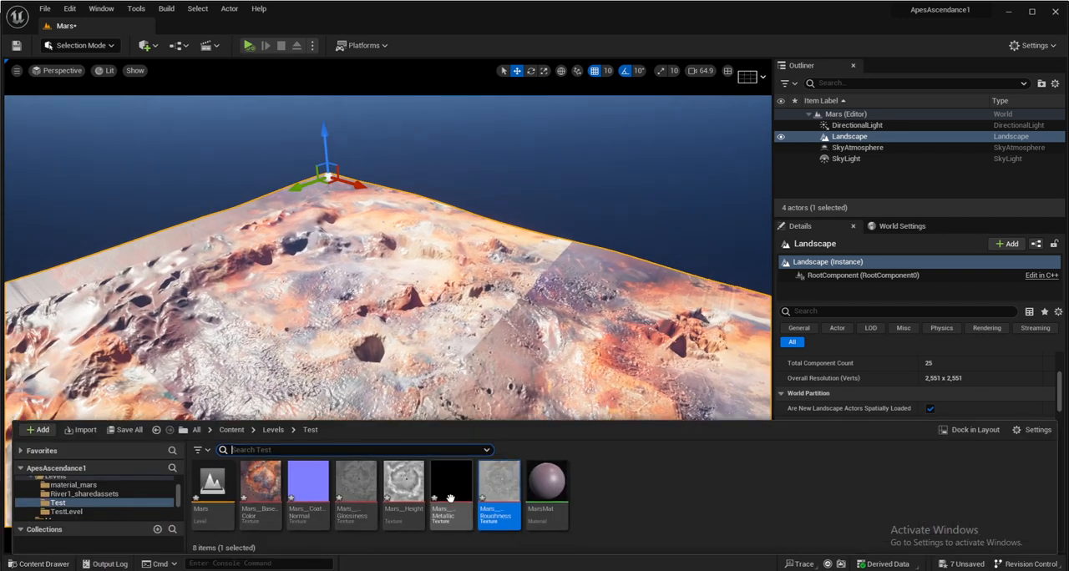
{"action": "double_click", "coordinate": [547, 482]}
{"action": "right_click_drag", "start_coordinate": [304, 356], "coordinate": [431, 343]}
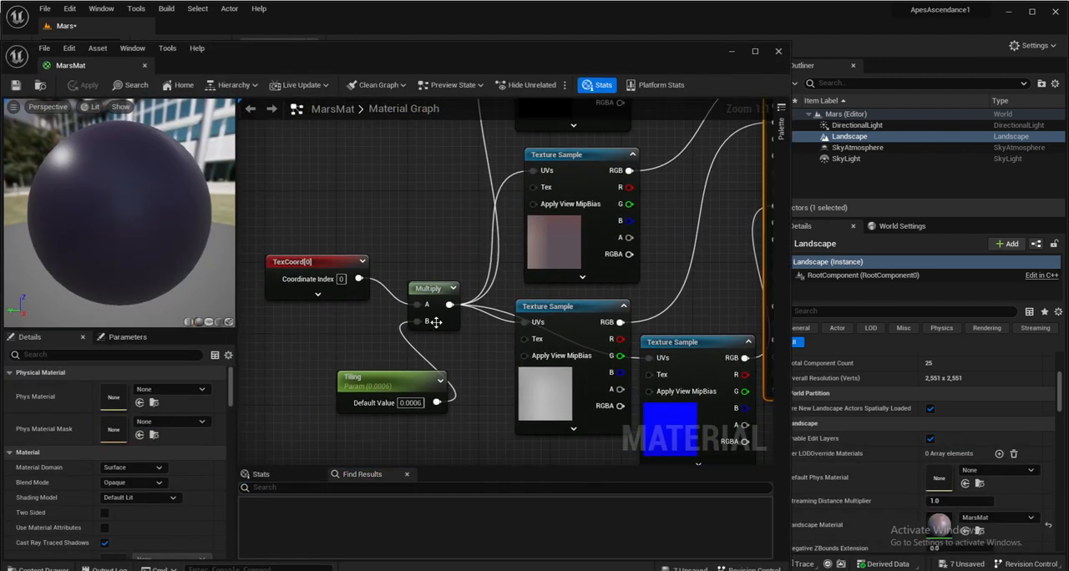
{"action": "left_click", "coordinate": [389, 376]}
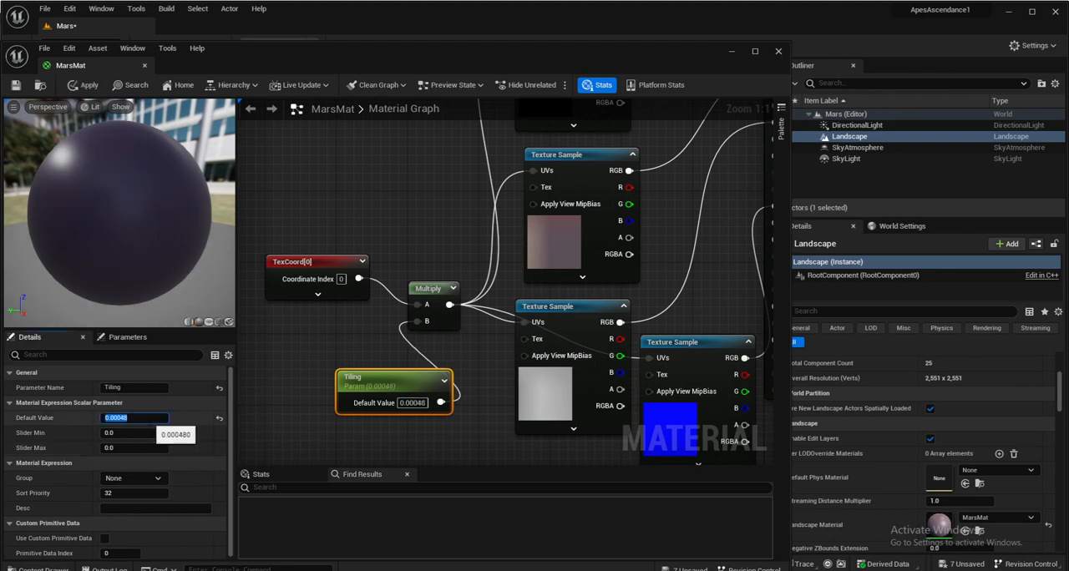
{"action": "left_click", "coordinate": [97, 88]}
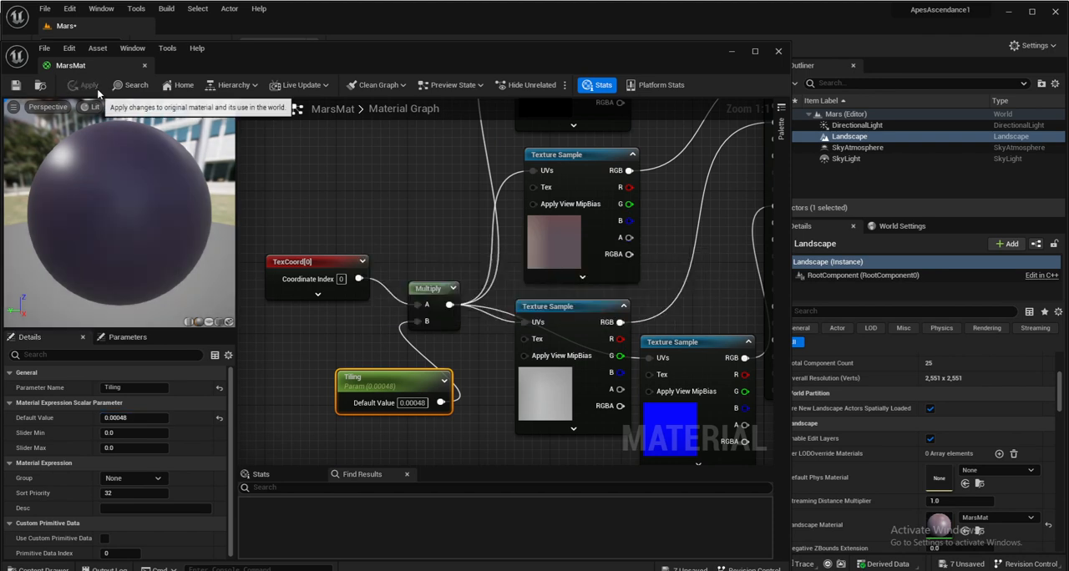
{"action": "left_click", "coordinate": [145, 66]}
- Set MarsMat's Tiling default value to 0.00041, apply it and return to the level to check the texture coverage
{"action": "scroll", "coordinate": [296, 314], "scroll_direction": "up", "scroll_amount": 4}
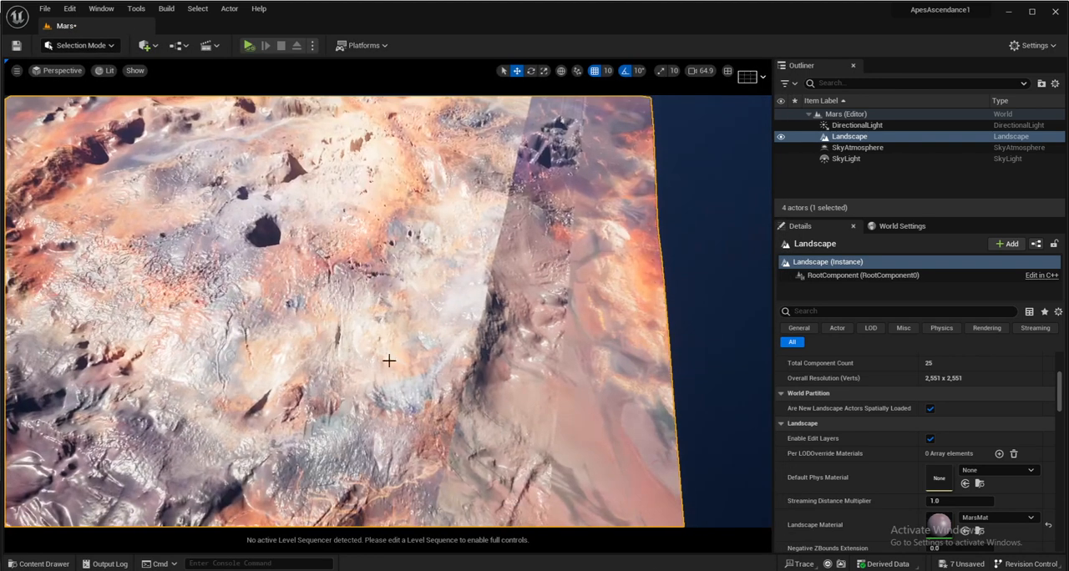
{"action": "right_click_drag", "start_coordinate": [297, 314], "coordinate": [393, 238]}
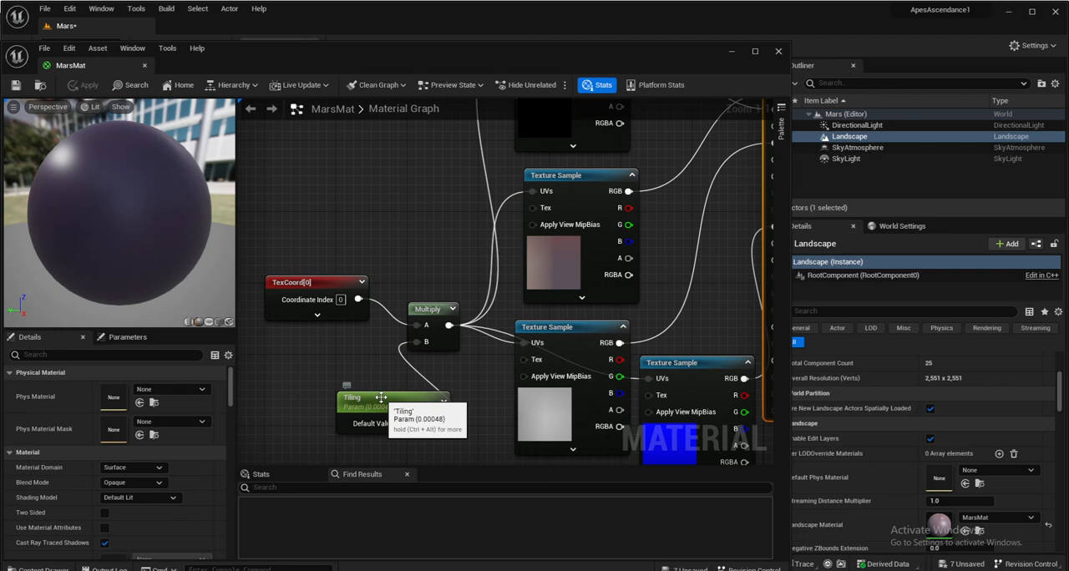
{"action": "left_click", "coordinate": [393, 405]}
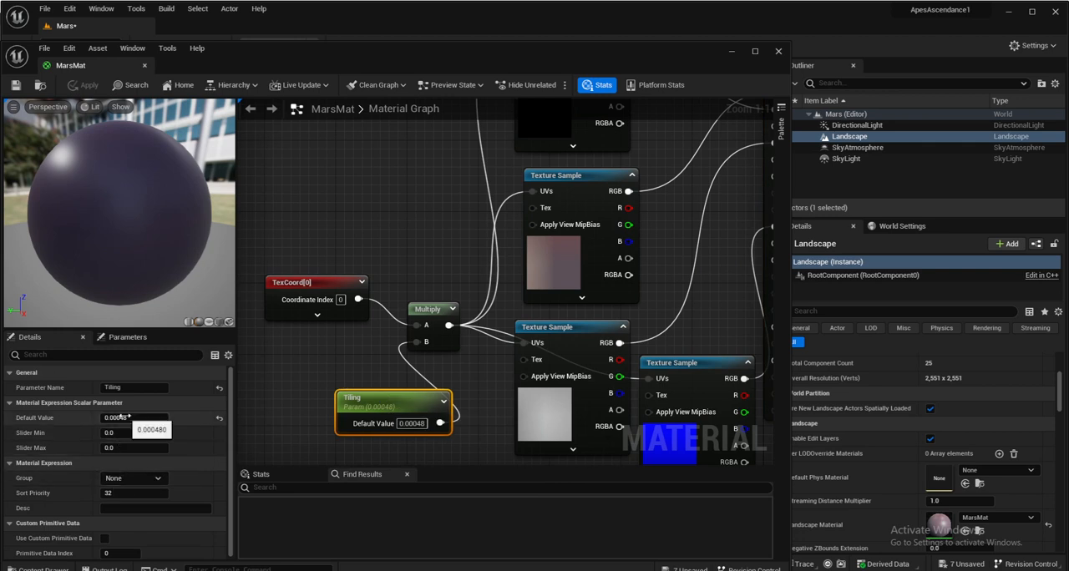
{"action": "type", "text": "1"}
{"action": "key", "text": "Return"}
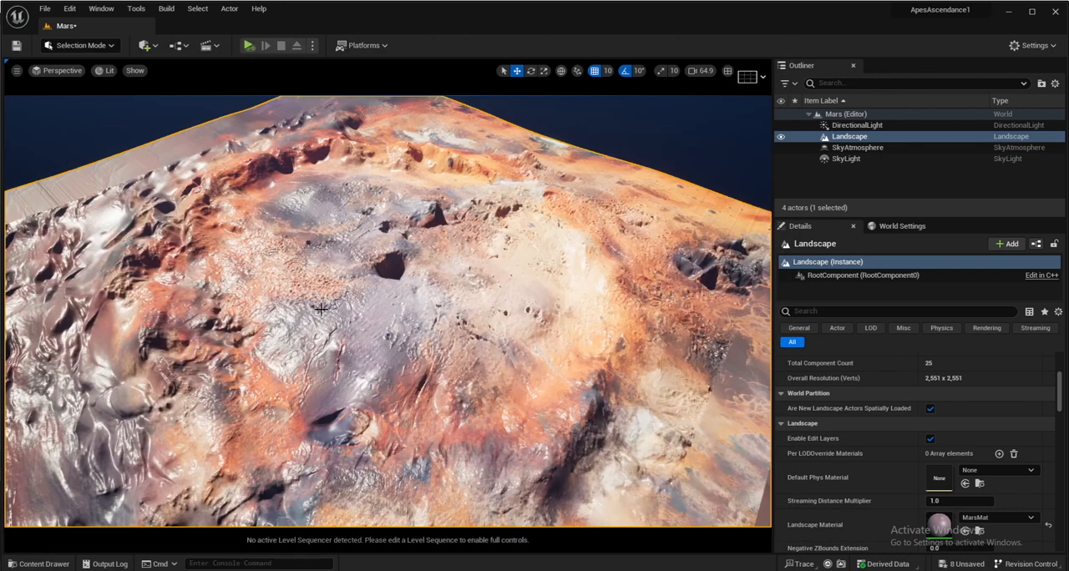
{"action": "right_click_drag", "start_coordinate": [321, 309], "coordinate": [332, 322]}
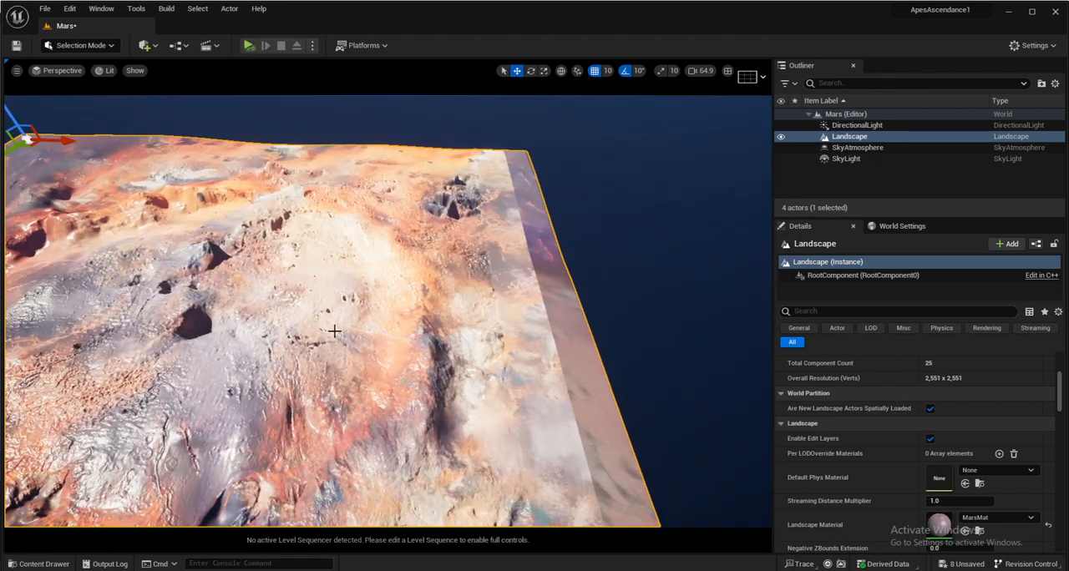